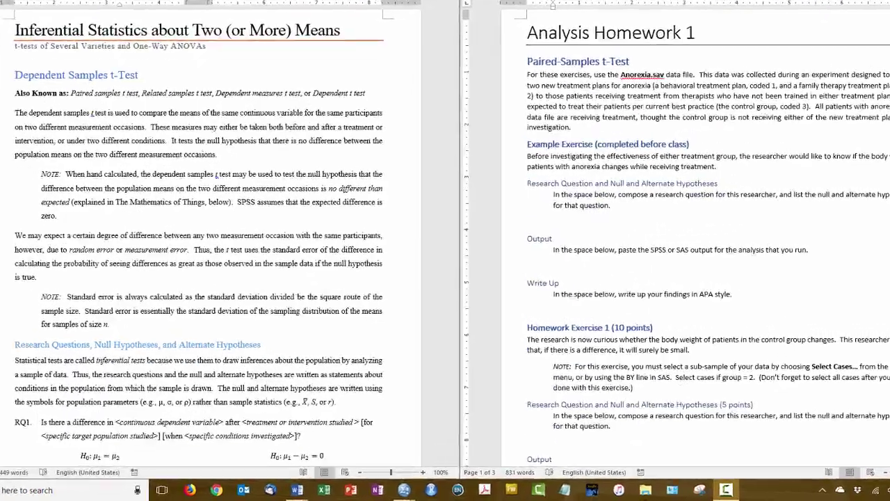
Bring up the Anorexia.sav data and pick out the prewt and postwt weight columns.
{"action": "mouse_move", "coordinate": [397, 492]}
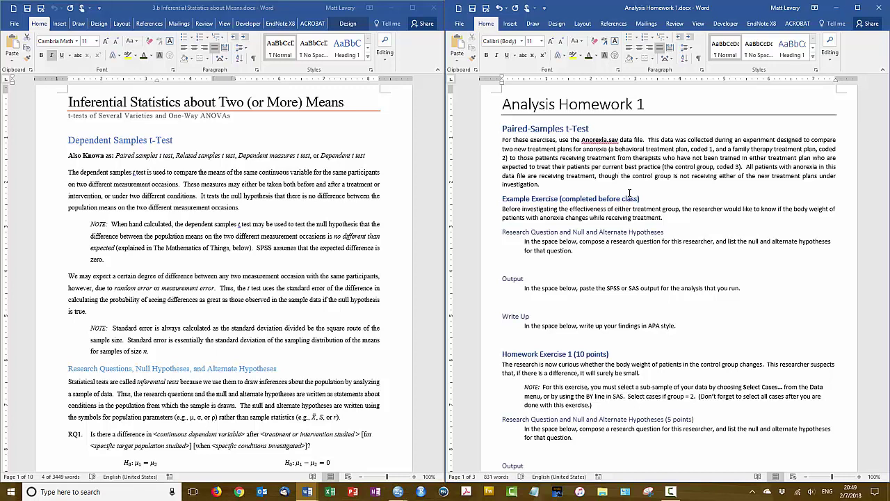
{"action": "mouse_move", "coordinate": [398, 492]}
{"action": "left_click", "coordinate": [498, 448]}
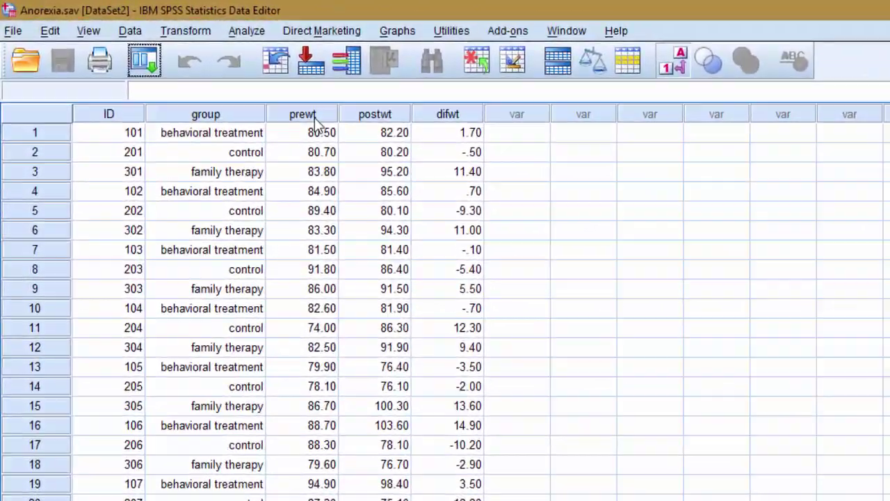
{"action": "left_click", "coordinate": [243, 86]}
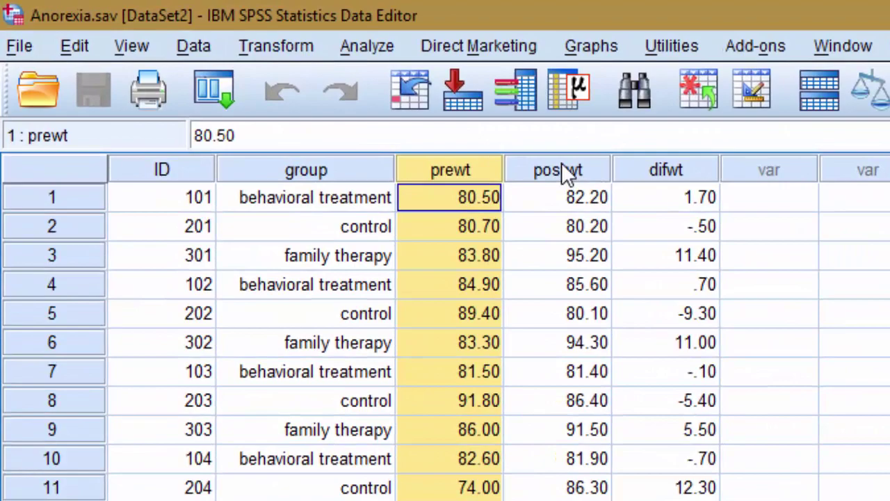
{"action": "left_click", "coordinate": [563, 170]}
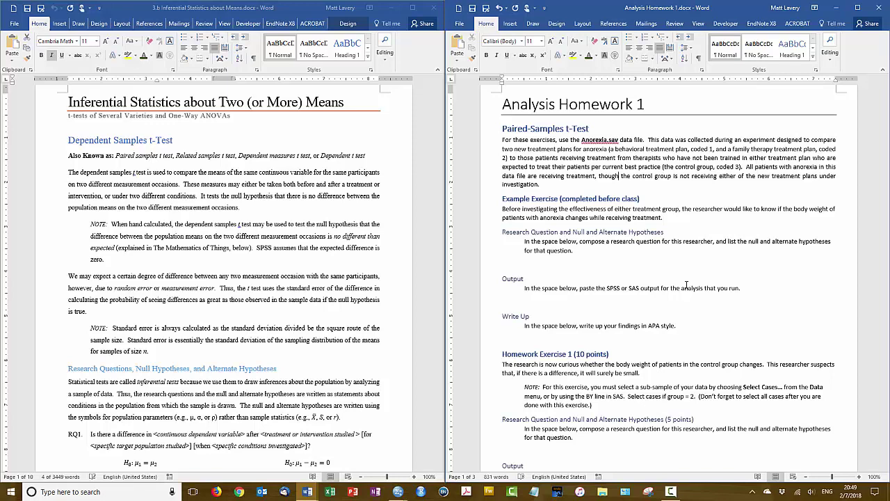
Scroll the notes to the RQ1 template with H0: μ1 = μ2 and H1: μ1 ≠ μ2, then return to the homework.
{"action": "key", "text": "alt+Tab"}
{"action": "key", "text": "Down"}
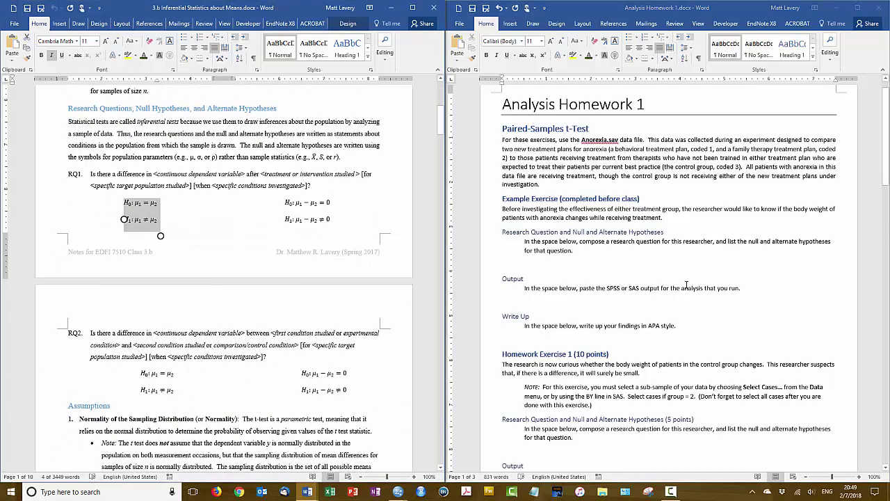
{"action": "key", "text": "Down"}
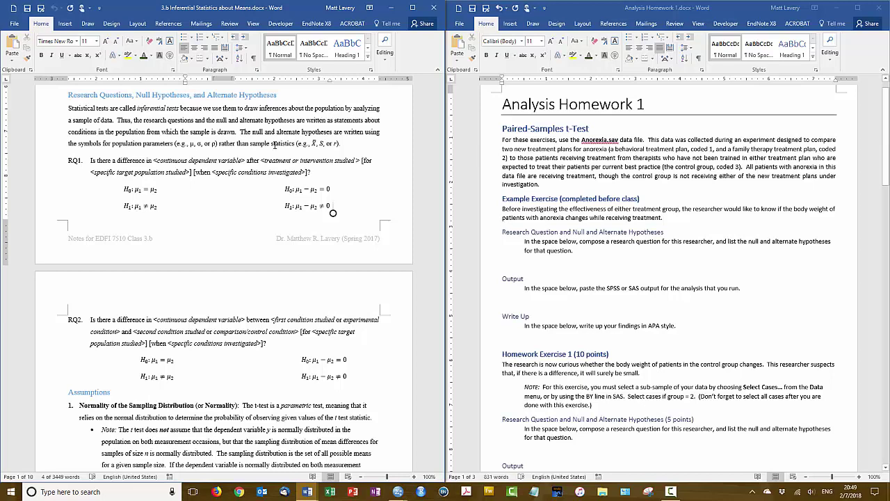
{"action": "double_click", "coordinate": [252, 160]}
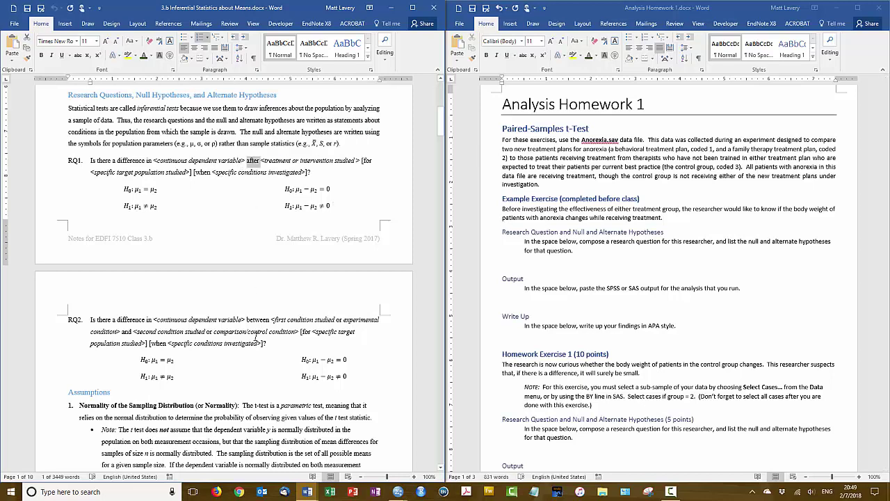
{"action": "left_click", "coordinate": [548, 266]}
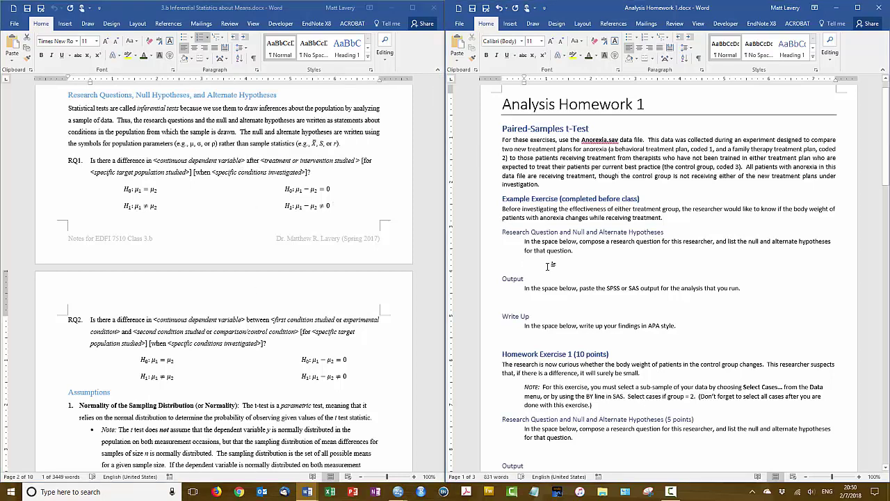
Type 'Is there a difference between the body weights of patients with anorexia after receiving treatment', colour it green, add a line.
{"action": "type", "text": "Is there a difference between the ("}
{"action": "type", "text": "ody weights of patients with anorexia after receiving treatment?"}
{"action": "left_click", "coordinate": [491, 270]}
{"action": "left_click", "coordinate": [550, 249]}
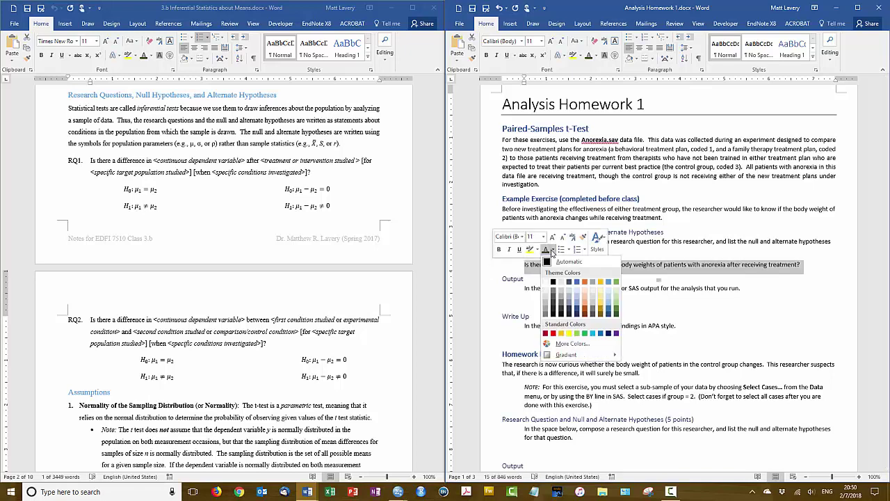
{"action": "left_click", "coordinate": [590, 336]}
{"action": "left_click", "coordinate": [818, 269]}
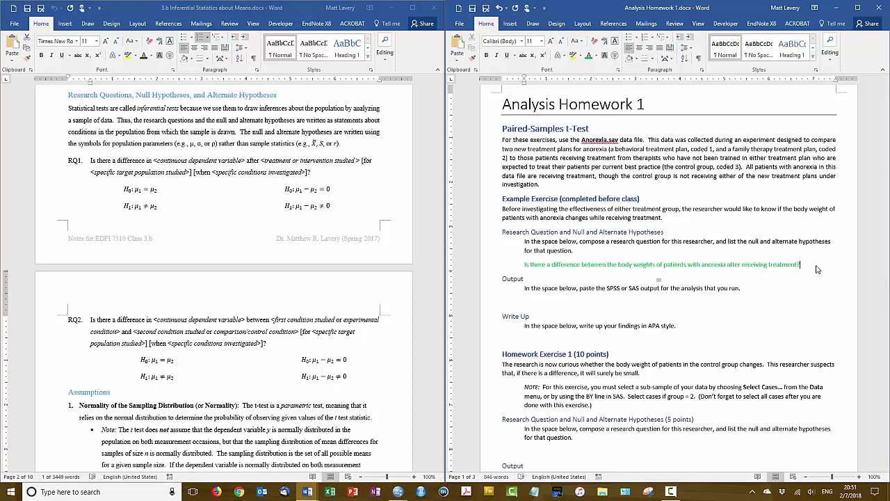
{"action": "key", "text": "Return"}
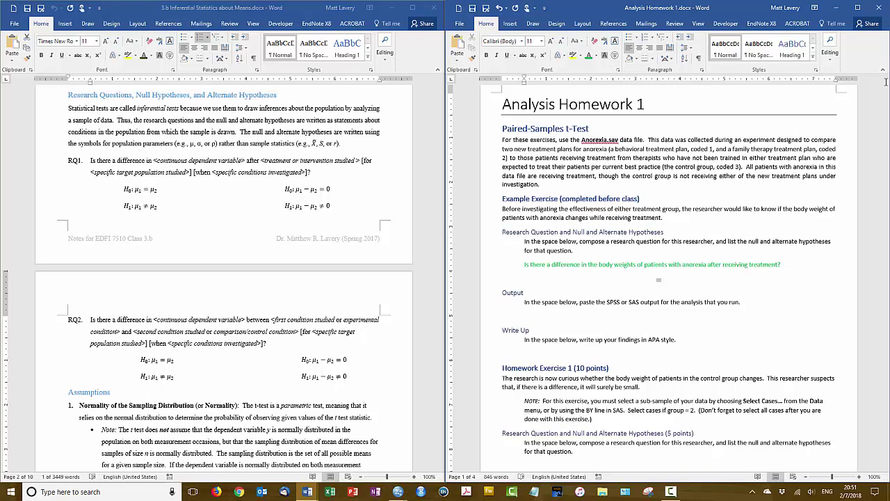
Maximize the Analysis Homework 1 window and insert a blank equation under the research question.
{"action": "left_click", "coordinate": [858, 9]}
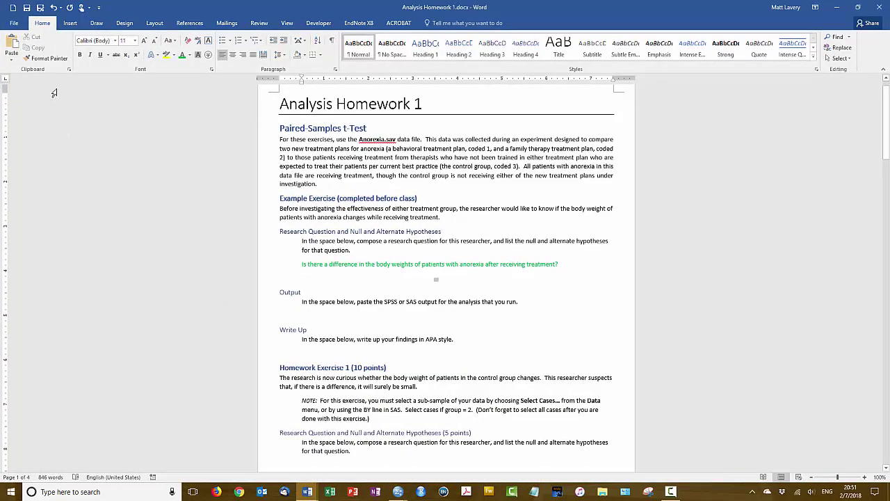
{"action": "left_click", "coordinate": [71, 23]}
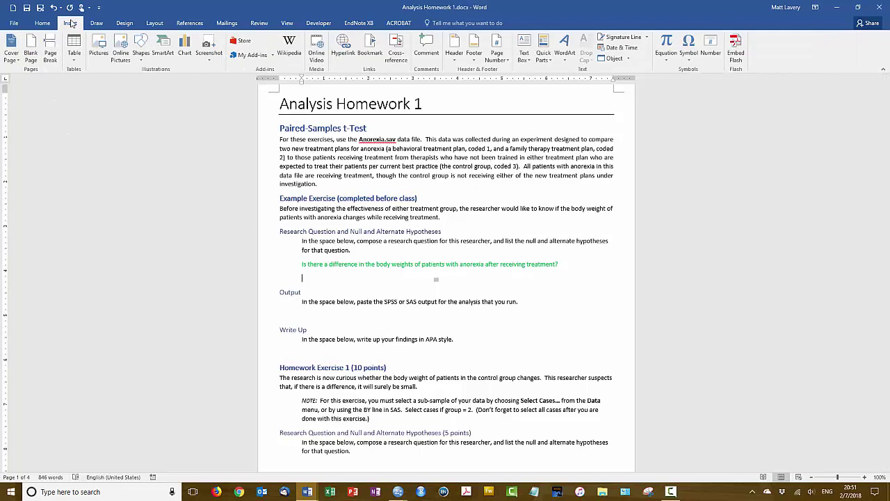
{"action": "left_click", "coordinate": [667, 43]}
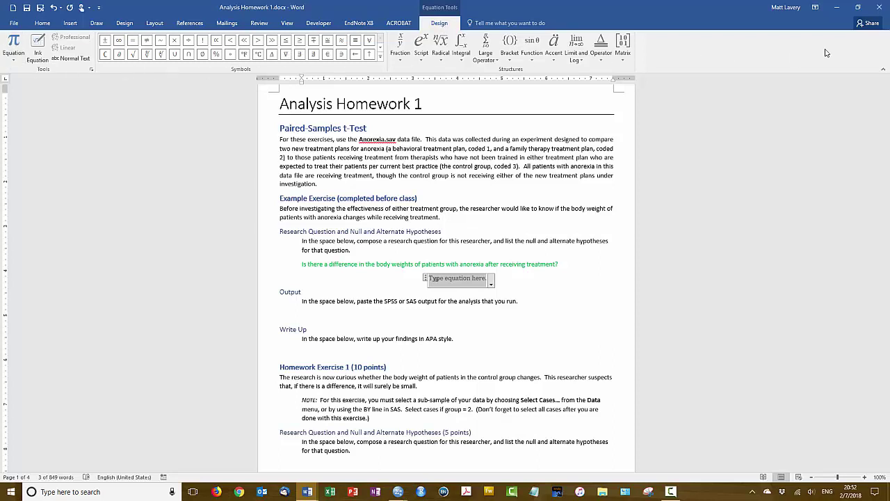
{"action": "left_click", "coordinate": [380, 59]}
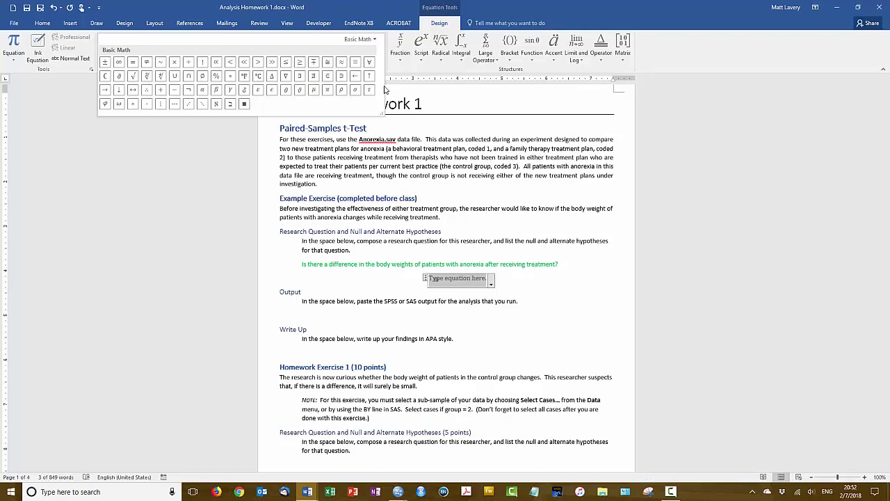
{"action": "left_click", "coordinate": [695, 61]}
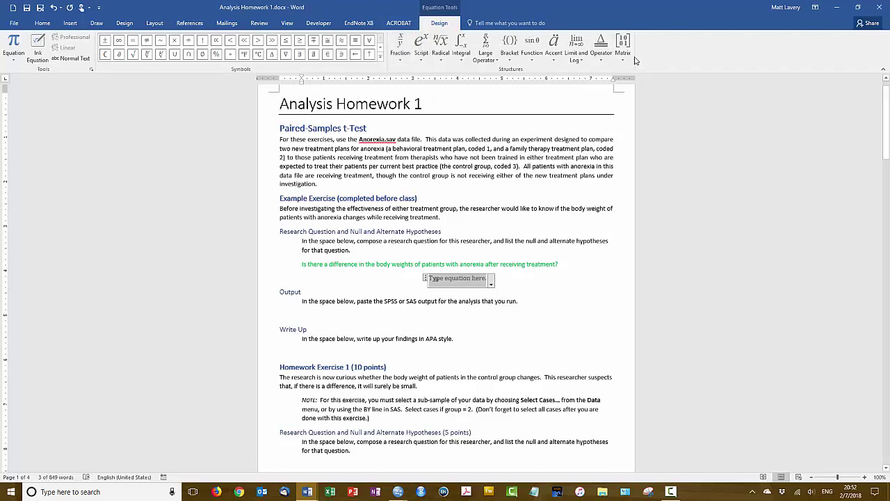
{"action": "left_click", "coordinate": [400, 59]}
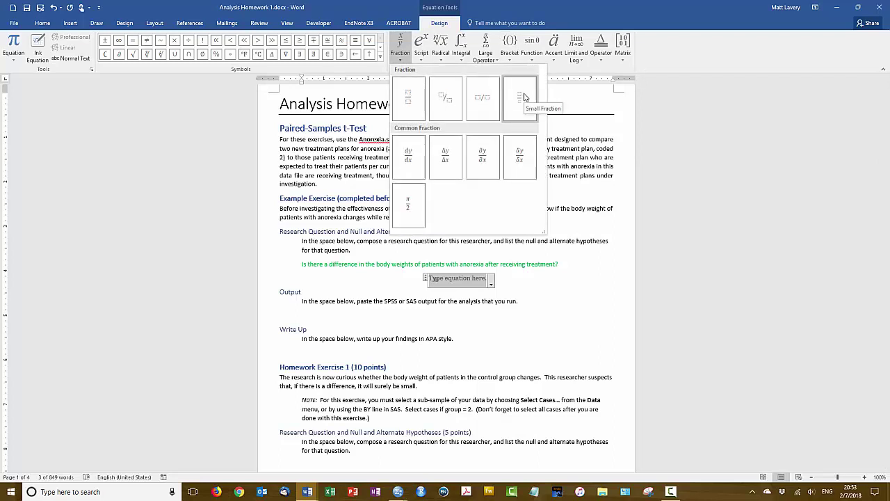
{"action": "left_click", "coordinate": [420, 56]}
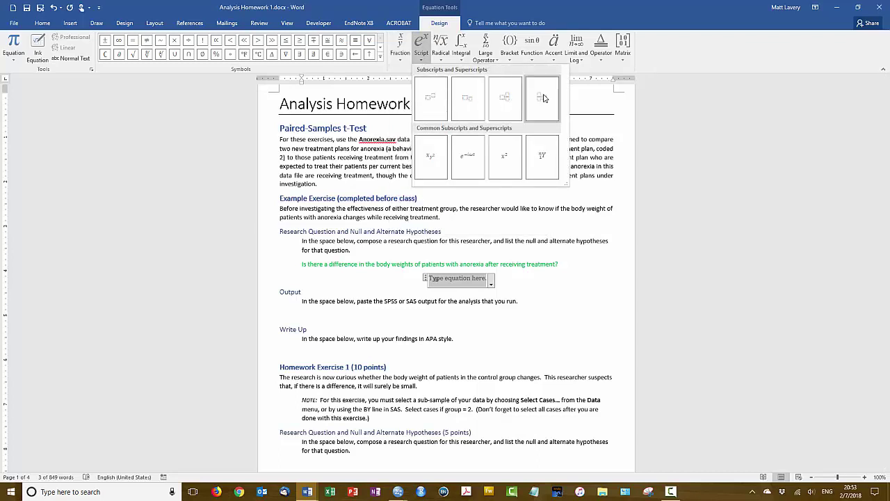
{"action": "left_click", "coordinate": [439, 57]}
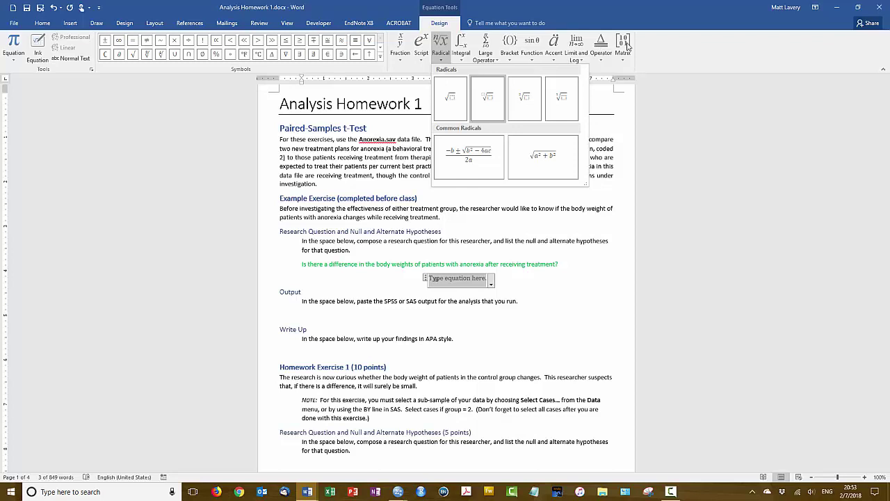
{"action": "left_click", "coordinate": [674, 49]}
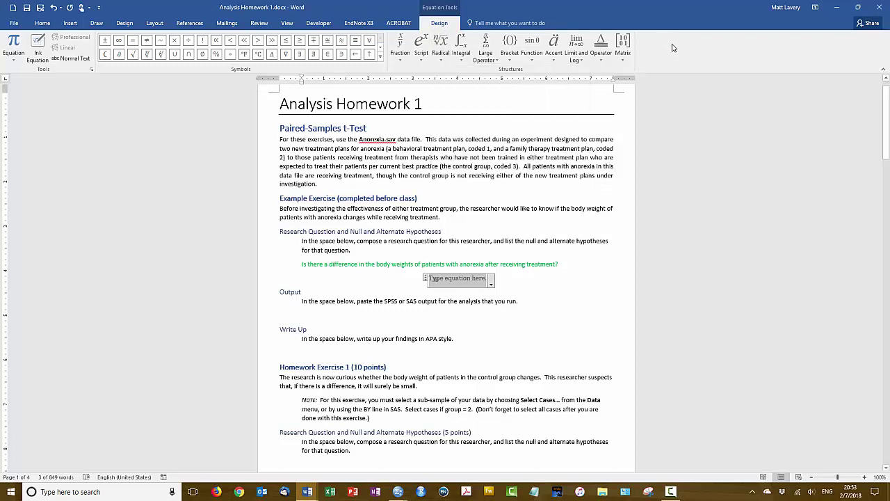
Build the equation H0: μ = μ using a subscript template and the μ symbol.
{"action": "type", "text": "H:"}
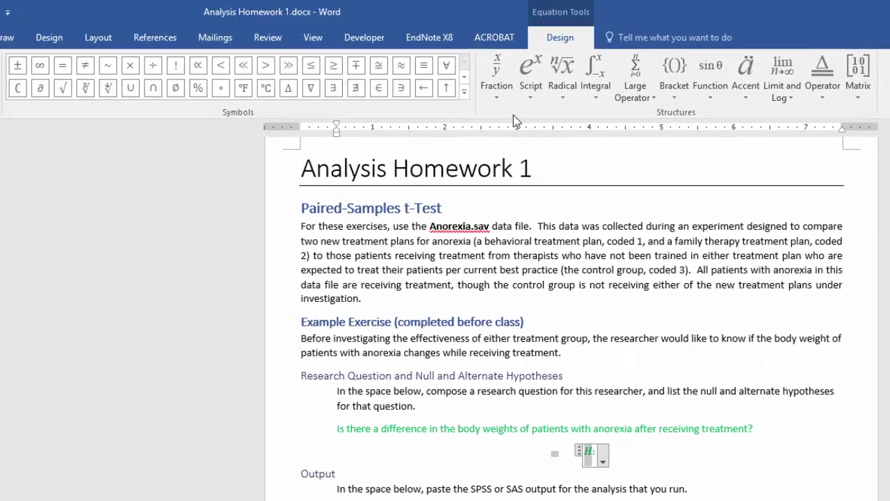
{"action": "left_click", "coordinate": [531, 89]}
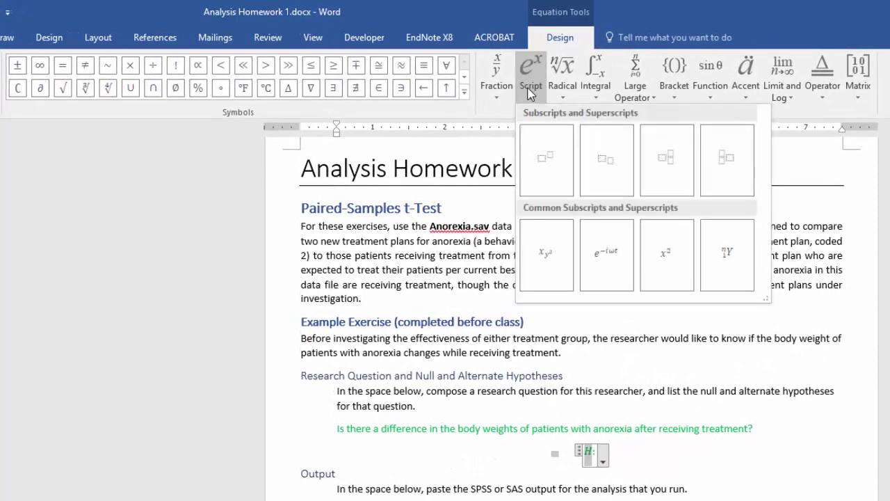
{"action": "left_click", "coordinate": [610, 175]}
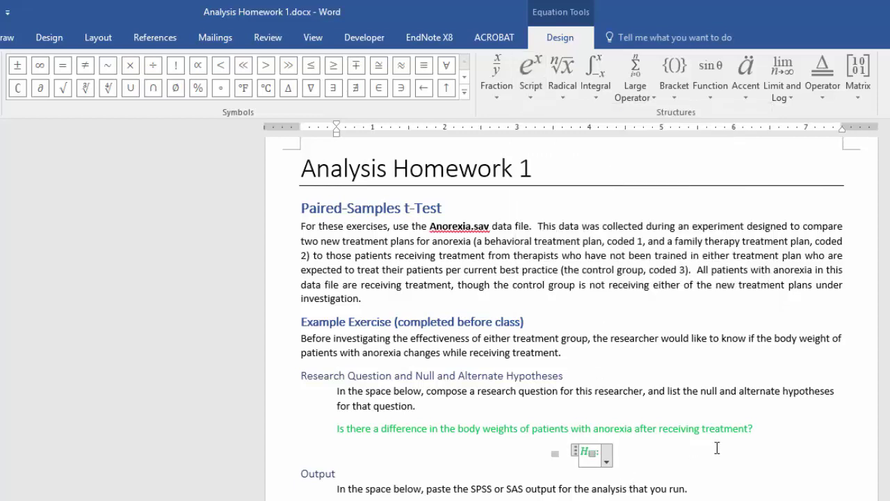
{"action": "type", "text": "0"}
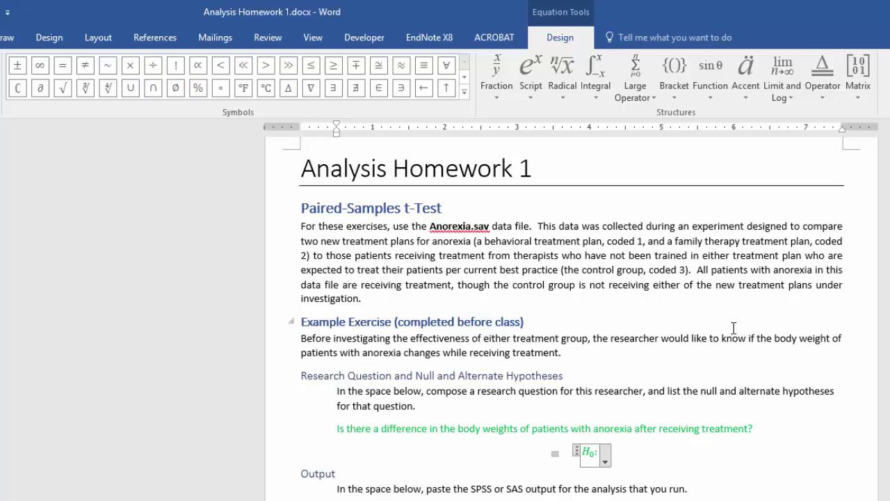
{"action": "left_click", "coordinate": [464, 90]}
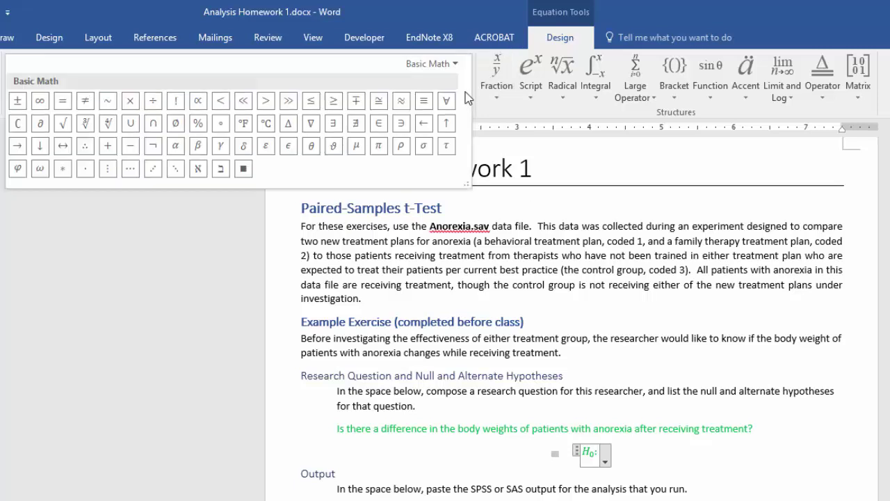
{"action": "left_click", "coordinate": [359, 156]}
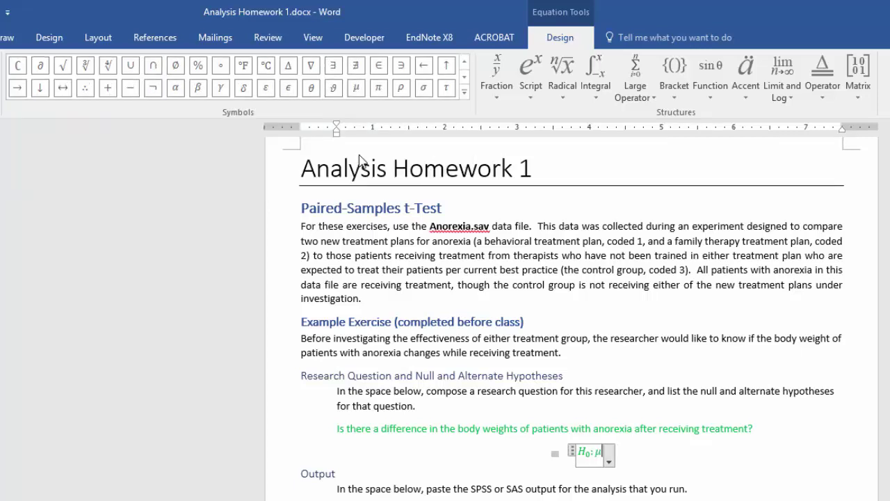
{"action": "type", "text": "="}
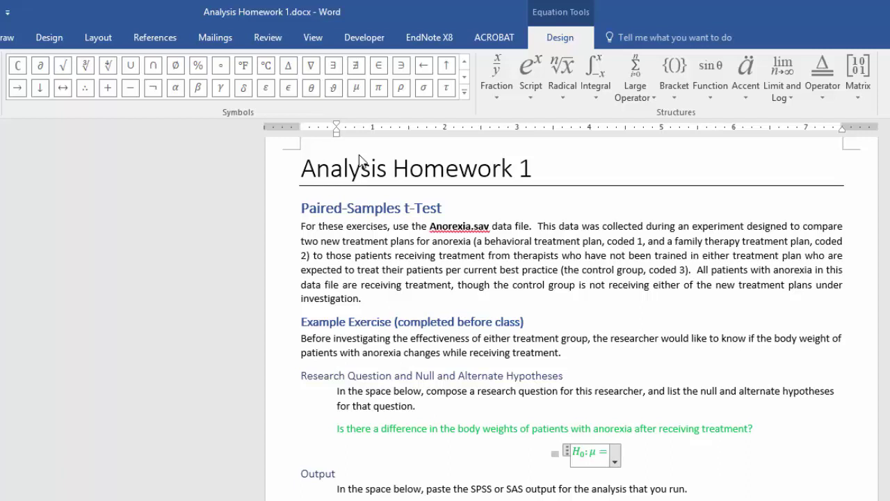
{"action": "left_click", "coordinate": [356, 88]}
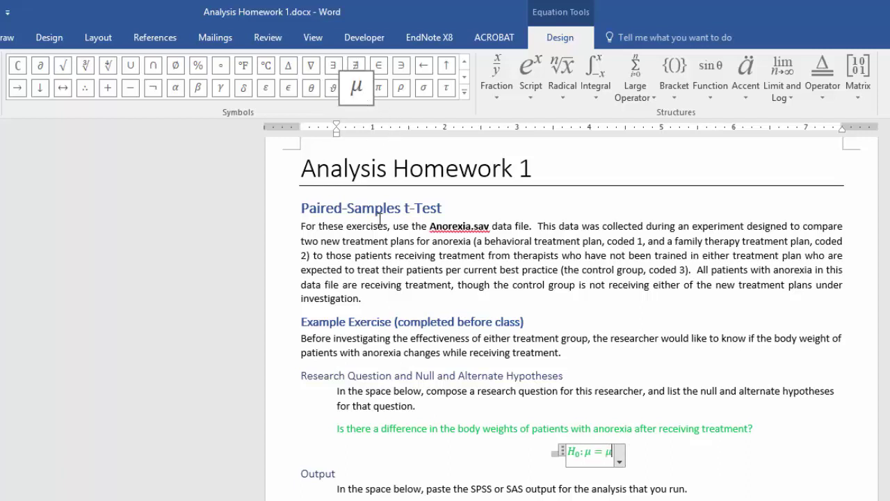
Give the two μ symbols the subscripts pre and post, giving H0: μpre = μpost.
{"action": "double_click", "coordinate": [587, 452]}
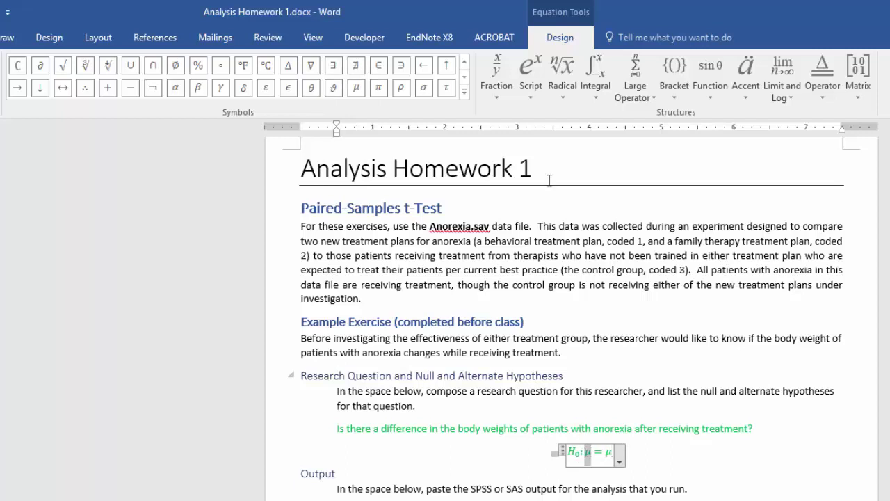
{"action": "left_click", "coordinate": [533, 97]}
{"action": "left_click", "coordinate": [611, 162]}
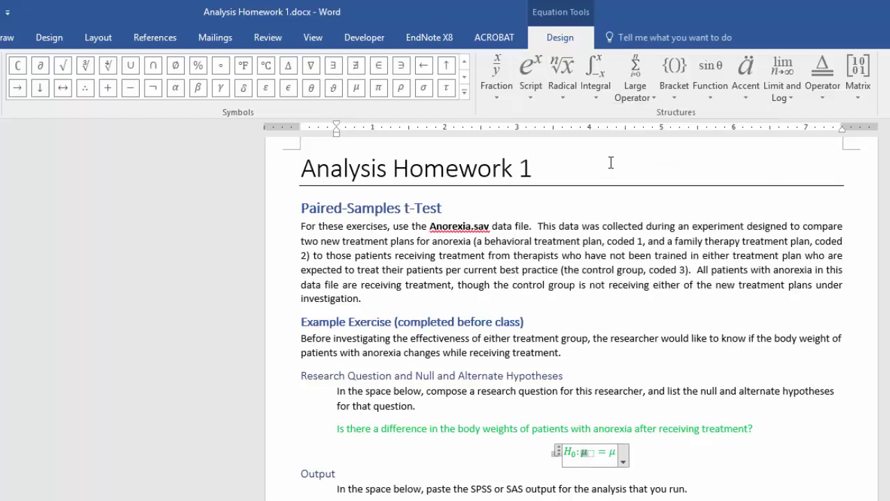
{"action": "left_click", "coordinate": [590, 453]}
{"action": "type", "text": "pre"}
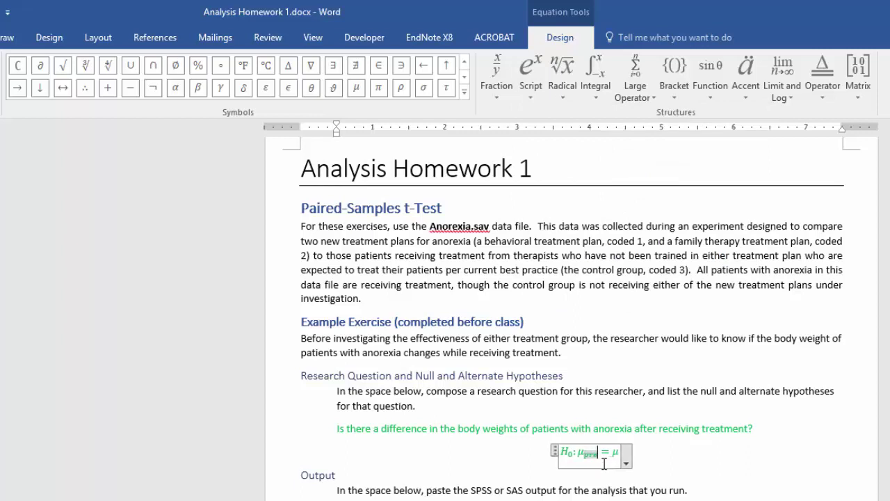
{"action": "key", "text": "Right"}
{"action": "left_click", "coordinate": [532, 94]}
{"action": "left_click", "coordinate": [546, 152]}
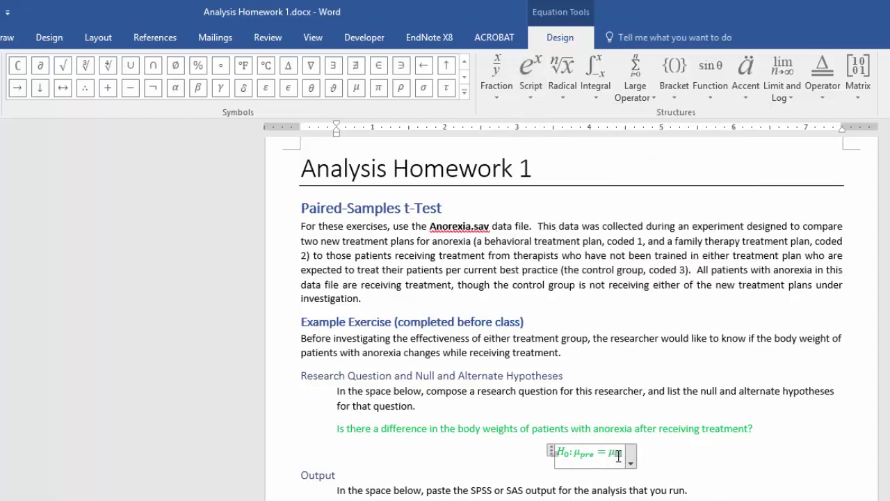
{"action": "type", "text": "post"}
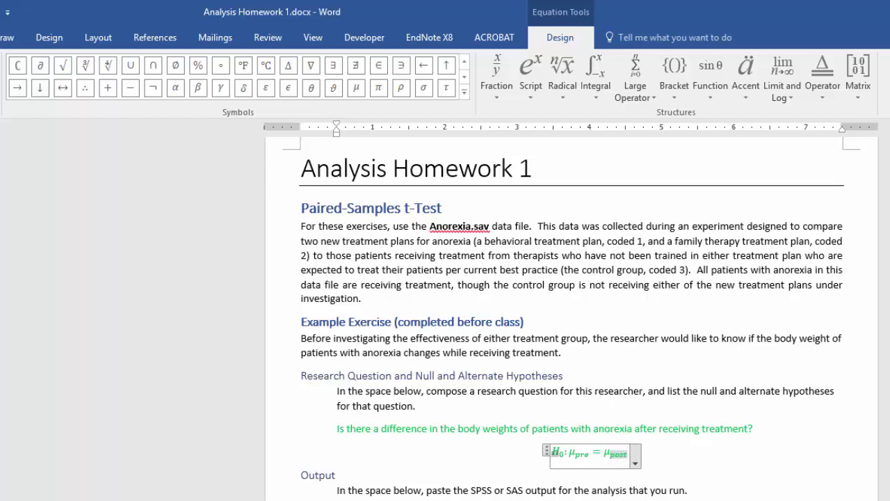
{"action": "left_click", "coordinate": [720, 458]}
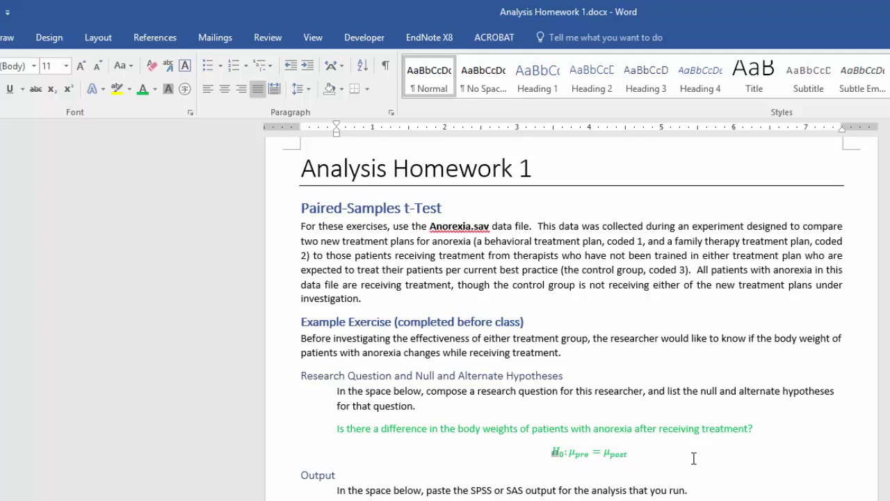
Paste a copy of the H0 equation on a new line and change its subscript 0 to 1.
{"action": "left_click", "coordinate": [555, 452]}
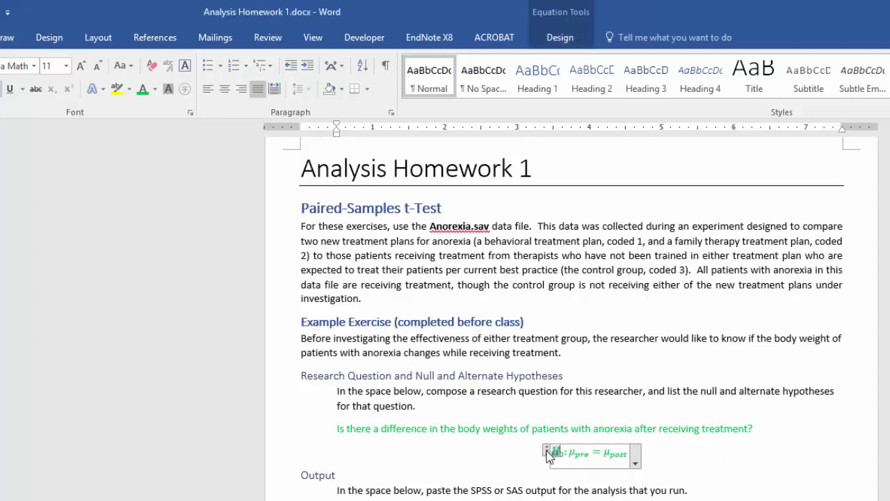
{"action": "left_click", "coordinate": [548, 453]}
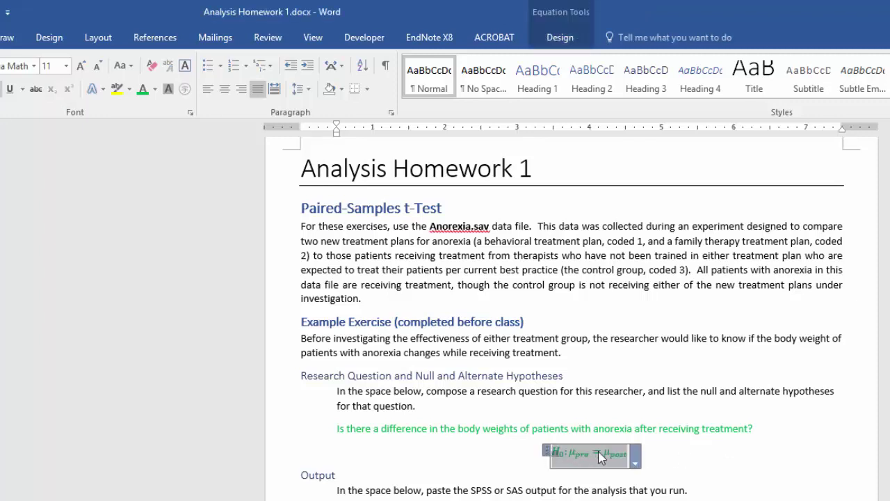
{"action": "left_click", "coordinate": [650, 451]}
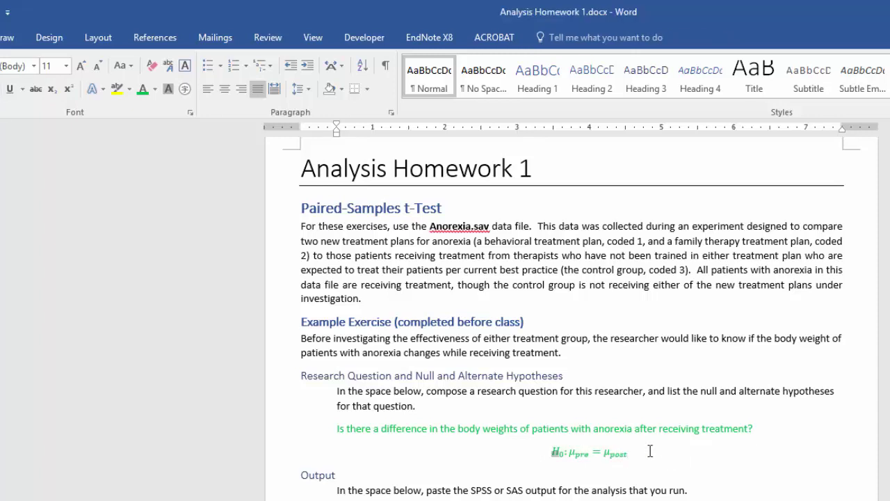
{"action": "key", "text": "Return"}
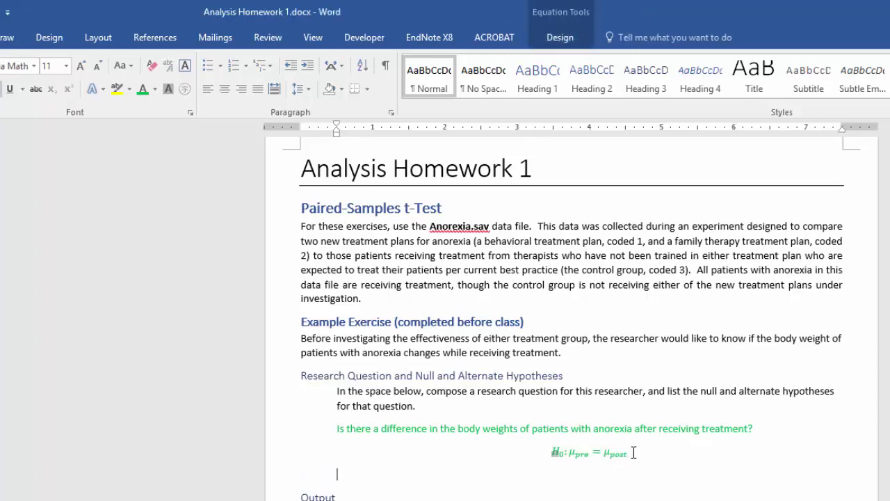
{"action": "key", "text": "ctrl+v"}
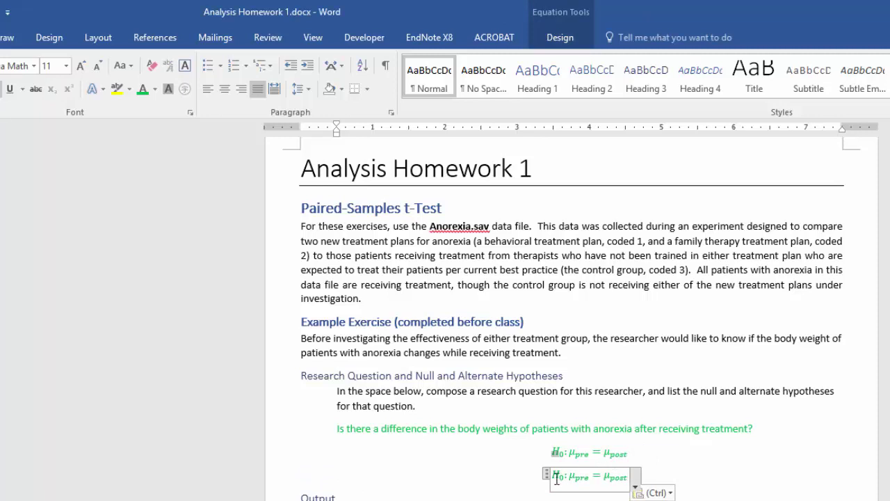
{"action": "double_click", "coordinate": [560, 479]}
{"action": "type", "text": "1"}
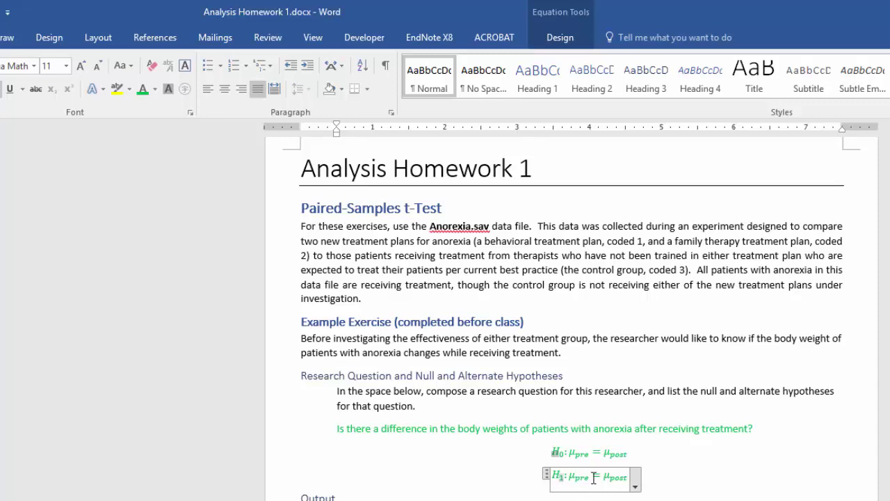
Replace the equals sign in the H1 equation with the Not Equal To symbol.
{"action": "left_click_drag", "start_coordinate": [591, 477], "coordinate": [603, 486]}
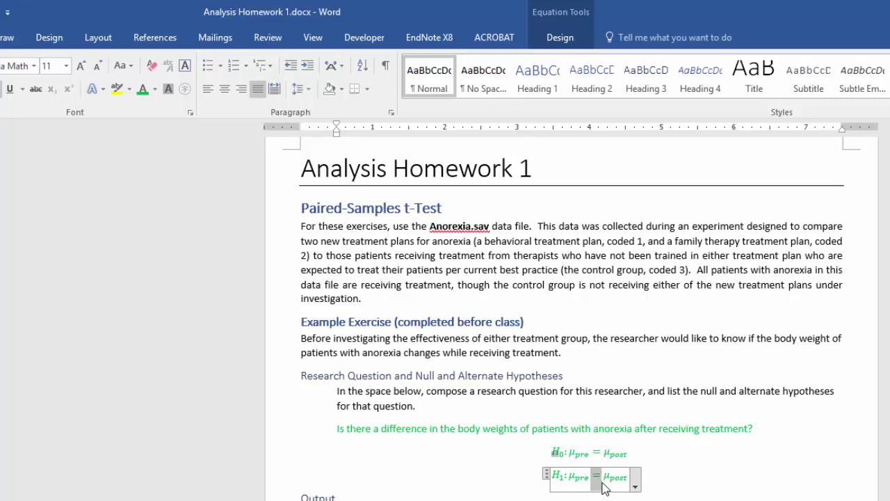
{"action": "left_click", "coordinate": [559, 39]}
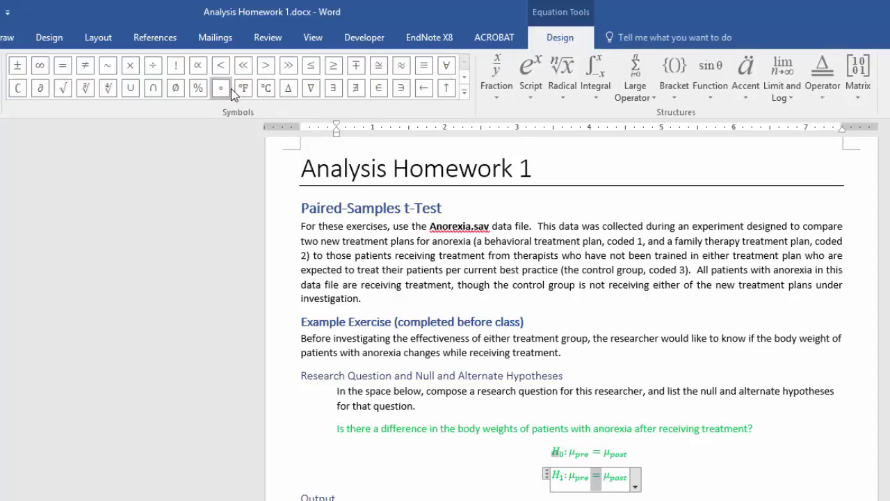
{"action": "left_click", "coordinate": [85, 67]}
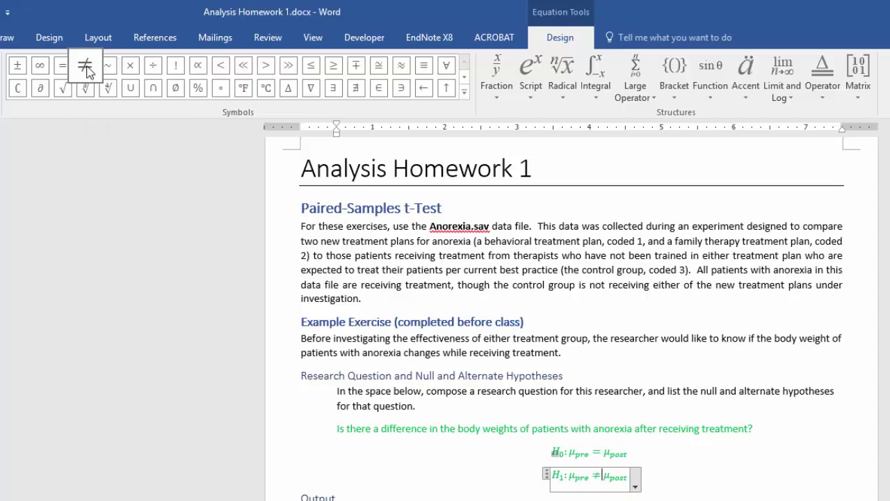
{"action": "left_click", "coordinate": [705, 461]}
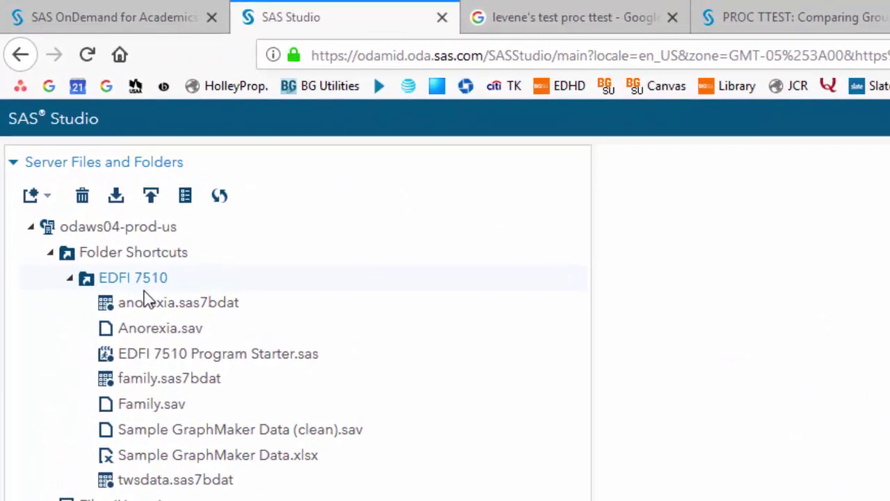
Browse anorexia.sas7bdat and family.sas7bdat in EDFI 7510, then open EDFI 7510 Program Starter.sas.
{"action": "left_click", "coordinate": [155, 311]}
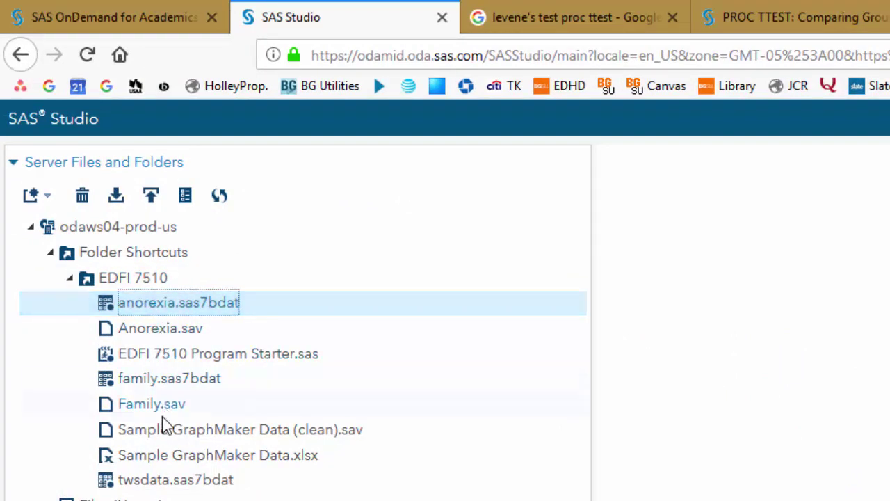
{"action": "left_click", "coordinate": [161, 381]}
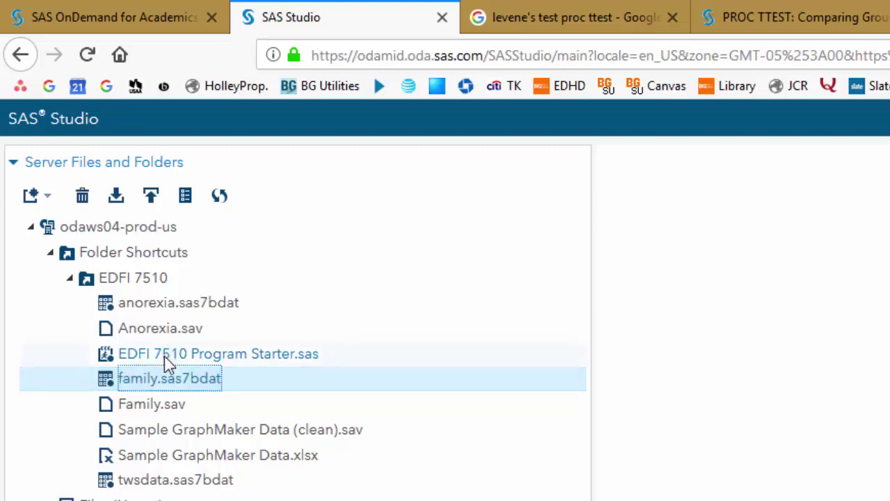
{"action": "double_click", "coordinate": [168, 358]}
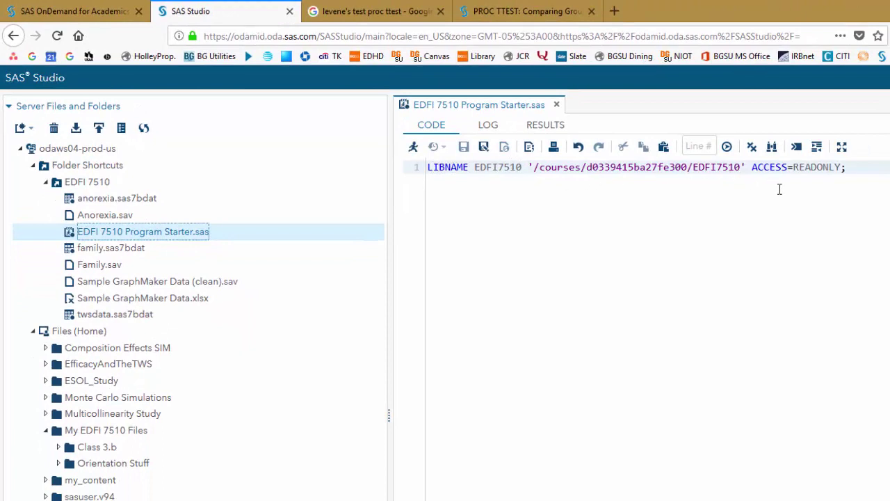
Save the program as 'Class 3.b Homework 1' in My EDFI 7510 Files and add blank lines below LIBNAME.
{"action": "left_click", "coordinate": [485, 149]}
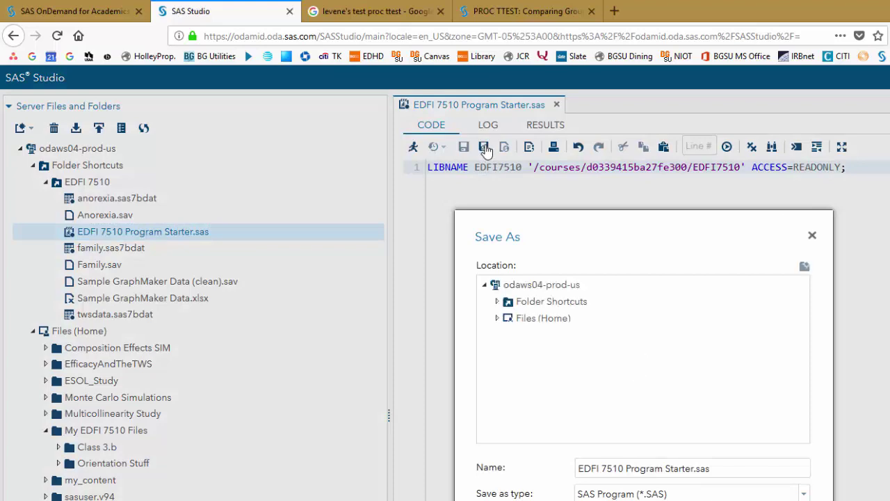
{"action": "left_click", "coordinate": [497, 319]}
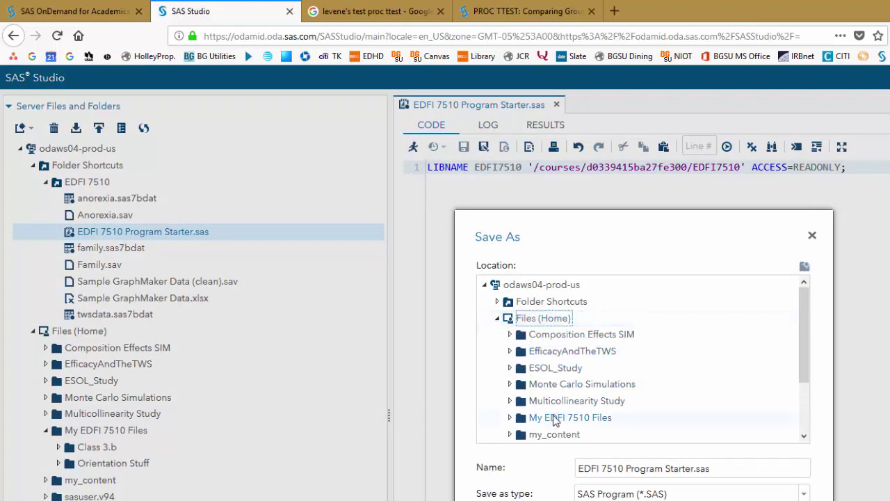
{"action": "left_click", "coordinate": [554, 419]}
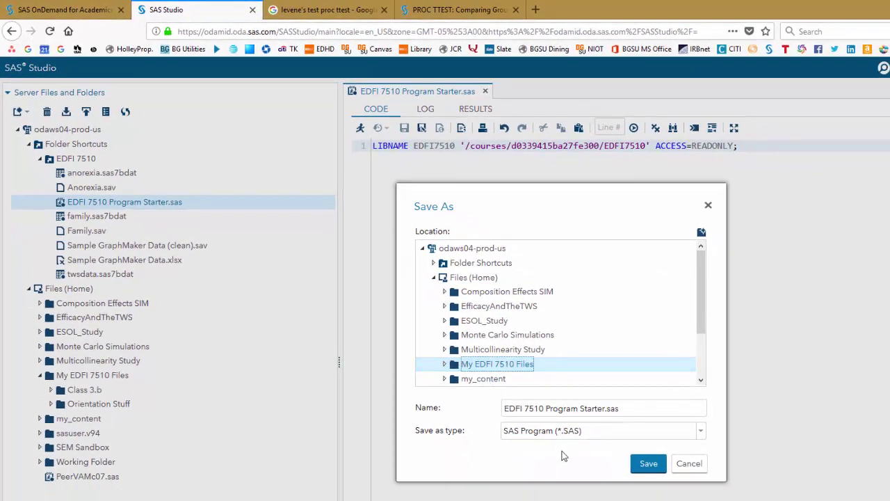
{"action": "left_click", "coordinate": [625, 409]}
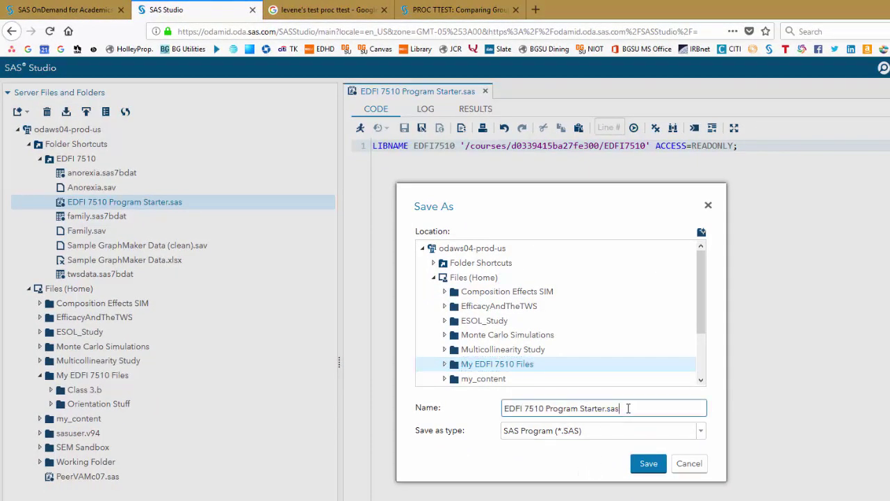
{"action": "key", "text": "BackSpace"}
{"action": "key", "text": "BackSpace"}
{"action": "key", "text": "BackSpace"}
{"action": "key", "text": "BackSpace"}
{"action": "key", "text": "BackSpace"}
{"action": "key", "text": "BackSpace"}
{"action": "key", "text": "BackSpace"}
{"action": "key", "text": "BackSpace"}
{"action": "key", "text": "BackSpace"}
{"action": "key", "text": "BackSpace"}
{"action": "key", "text": "BackSpace"}
{"action": "key", "text": "BackSpace"}
{"action": "key", "text": "BackSpace"}
{"action": "key", "text": "BackSpace"}
{"action": "key", "text": "BackSpace"}
{"action": "key", "text": "BackSpace"}
{"action": "key", "text": "BackSpace"}
{"action": "key", "text": "BackSpace"}
{"action": "key", "text": "BackSpace"}
{"action": "key", "text": "BackSpace"}
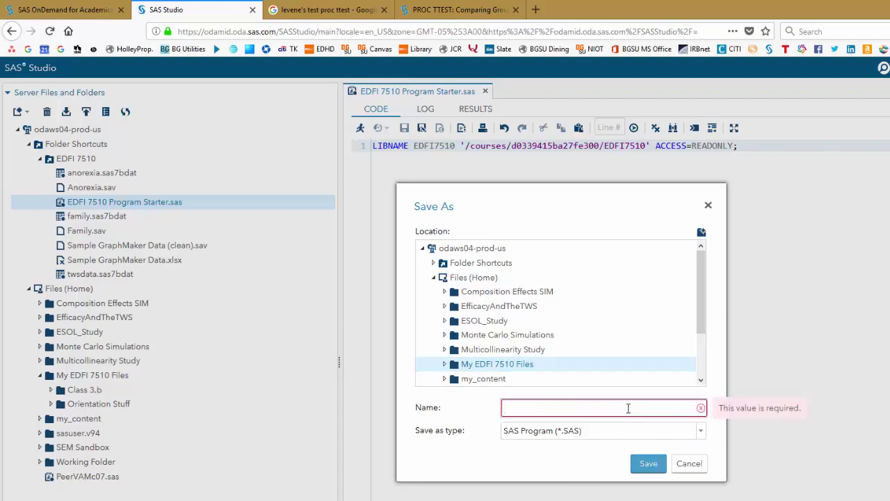
{"action": "type", "text": "C"}
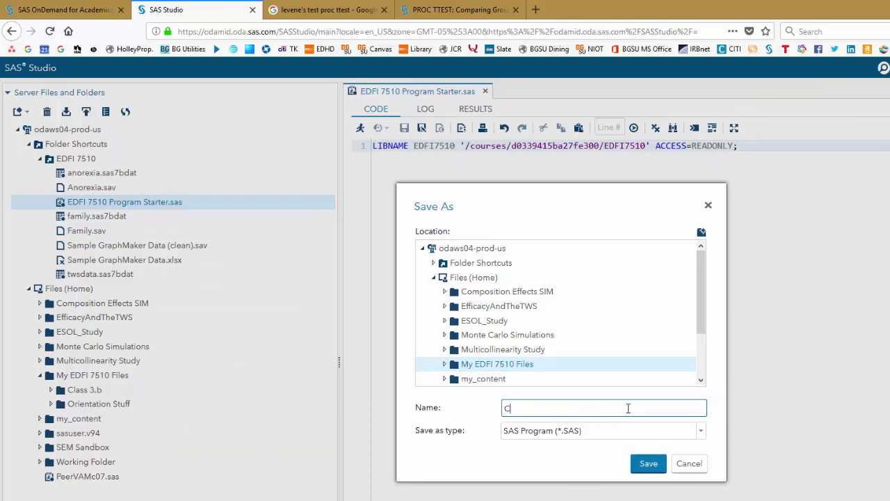
{"action": "type", "text": "lass 3.b Homework 1"}
{"action": "key", "text": "Return"}
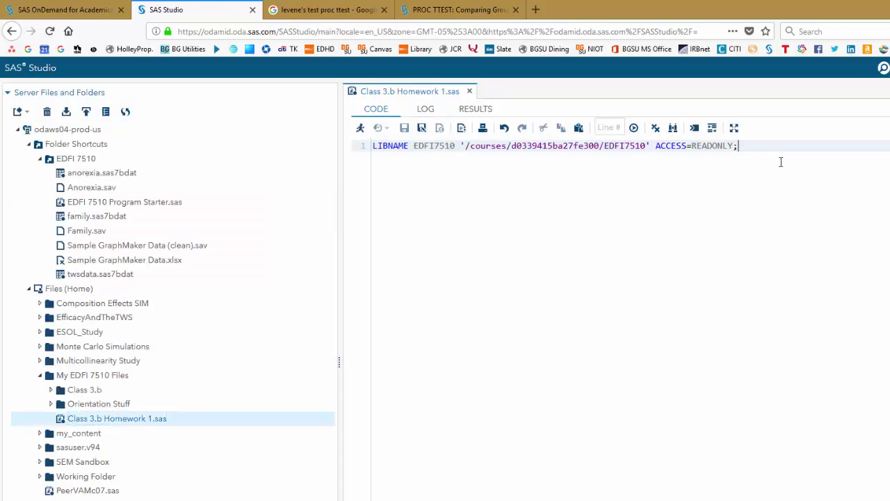
{"action": "key", "text": "Return"}
{"action": "key", "text": "Return"}
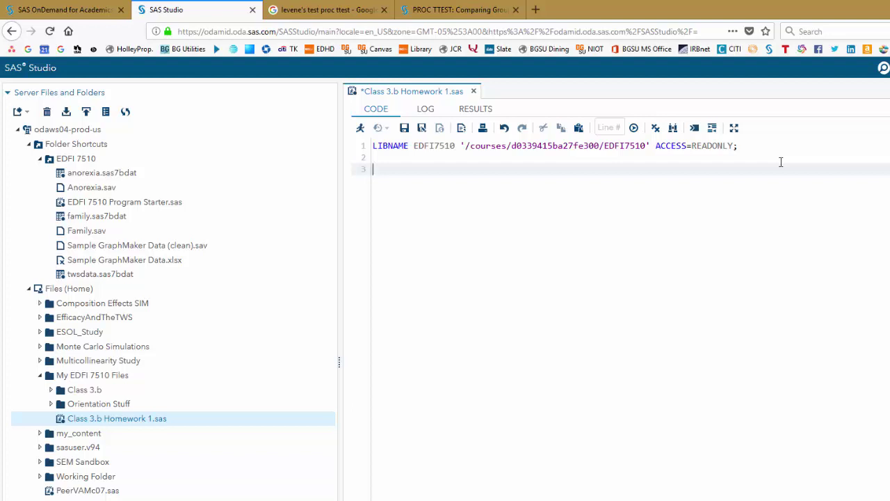
Type PROC TTEST and study its enlarged syntax help, highlighting CLASS, VAR and PAIRED.
{"action": "type", "text": "PROC"}
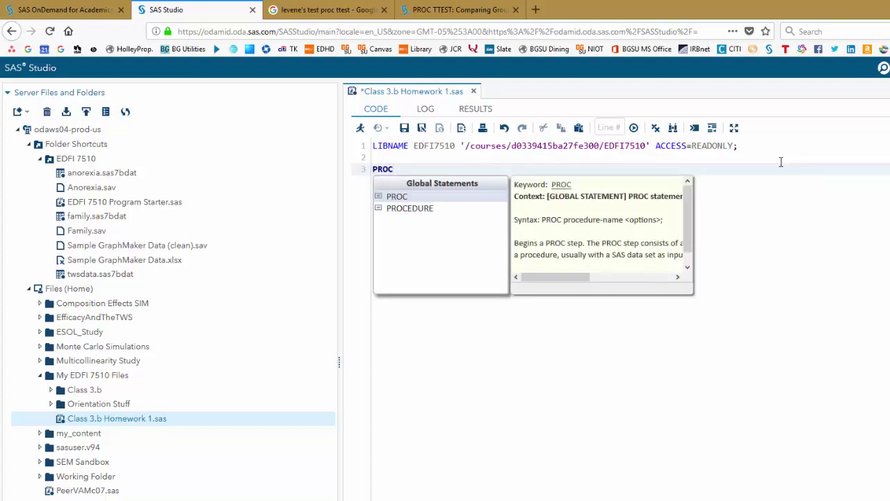
{"action": "type", "text": " TTEST"}
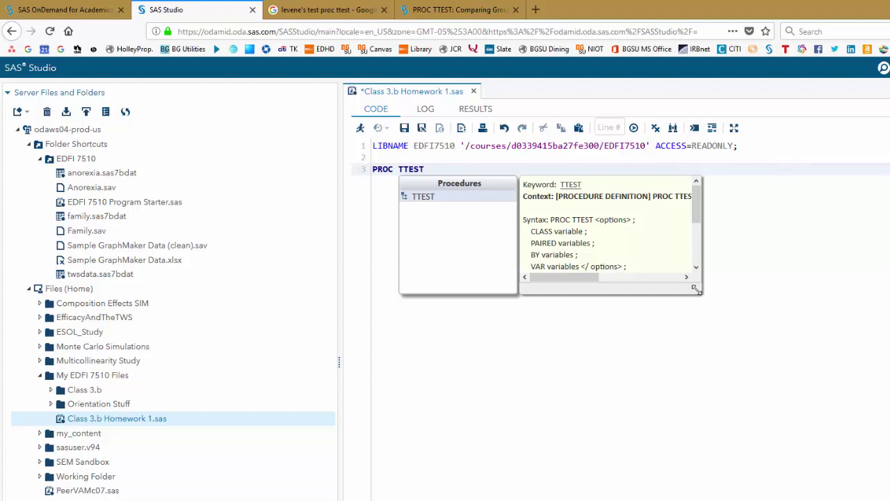
{"action": "left_click_drag", "start_coordinate": [695, 289], "coordinate": [860, 372]}
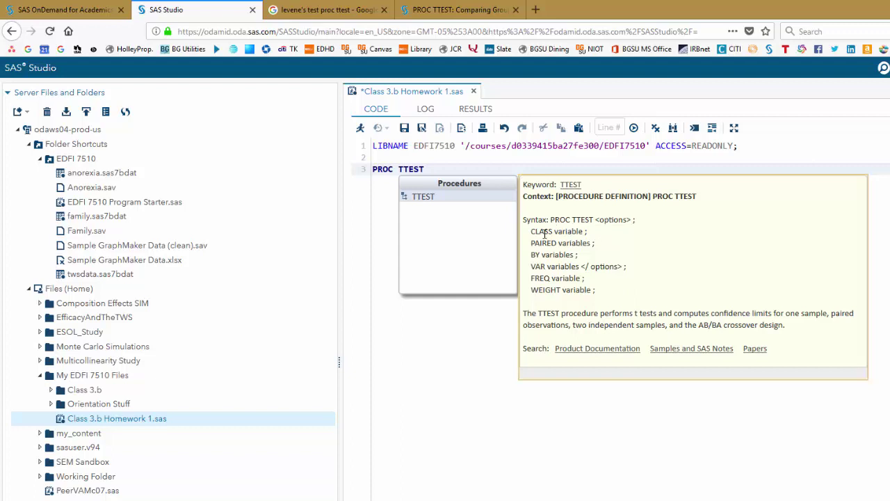
{"action": "left_click_drag", "start_coordinate": [531, 230], "coordinate": [553, 231]}
{"action": "left_click", "coordinate": [537, 266]}
{"action": "double_click", "coordinate": [537, 266]}
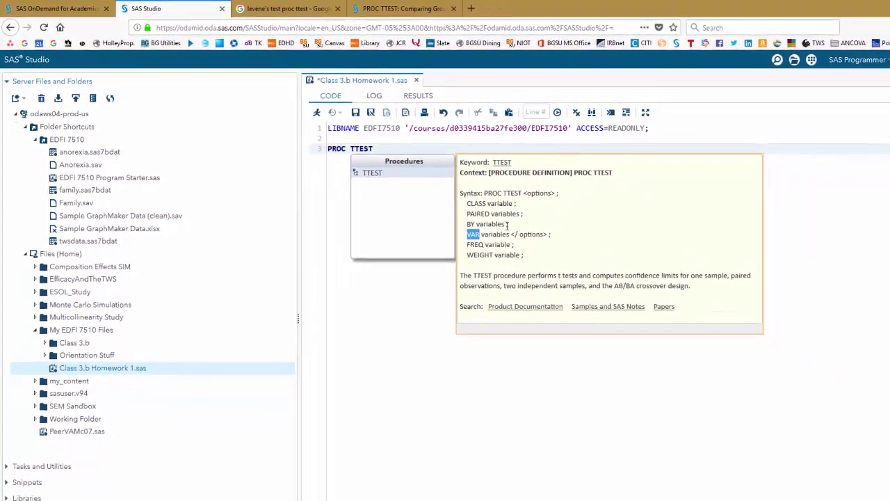
{"action": "mouse_move", "coordinate": [467, 213]}
{"action": "left_mouse_down"}
{"action": "mouse_move", "coordinate": [488, 214]}
{"action": "mouse_move", "coordinate": [468, 203]}
{"action": "left_mouse_up"}
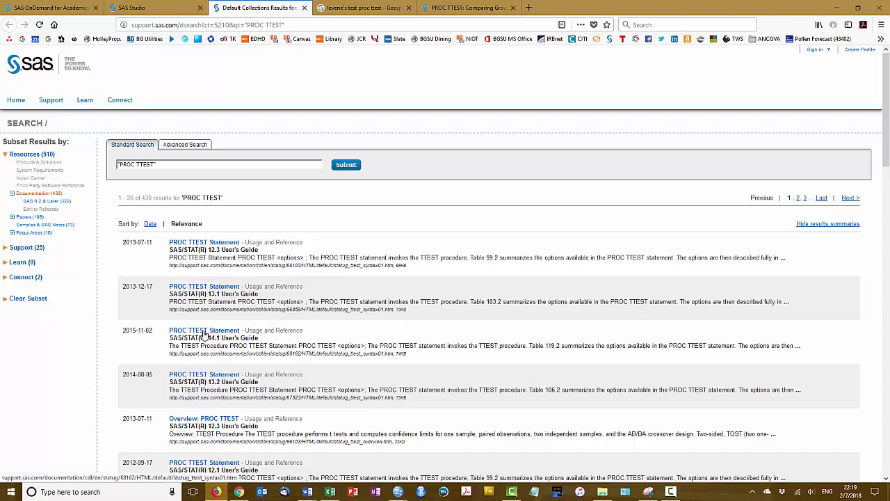
Open the SAS/STAT 14.1 PROC TTEST Statement page showing Table 119.2 of options.
{"action": "left_click", "coordinate": [203, 332]}
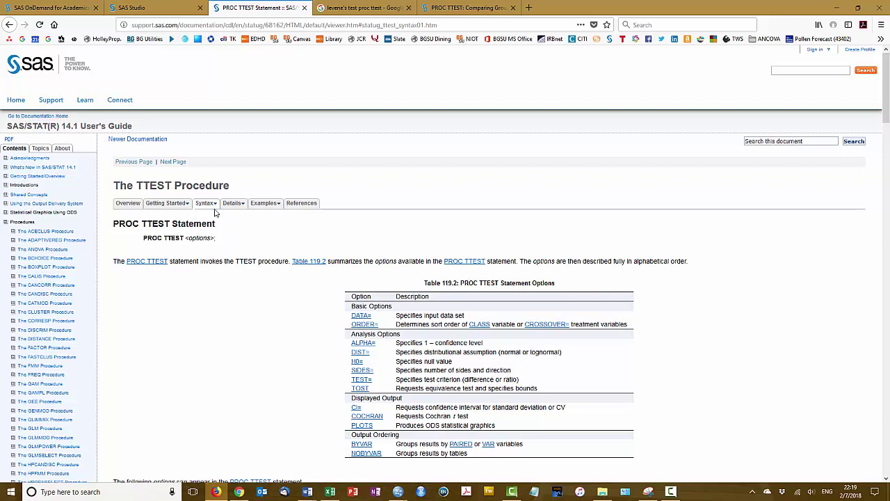
{"action": "mouse_move", "coordinate": [215, 207]}
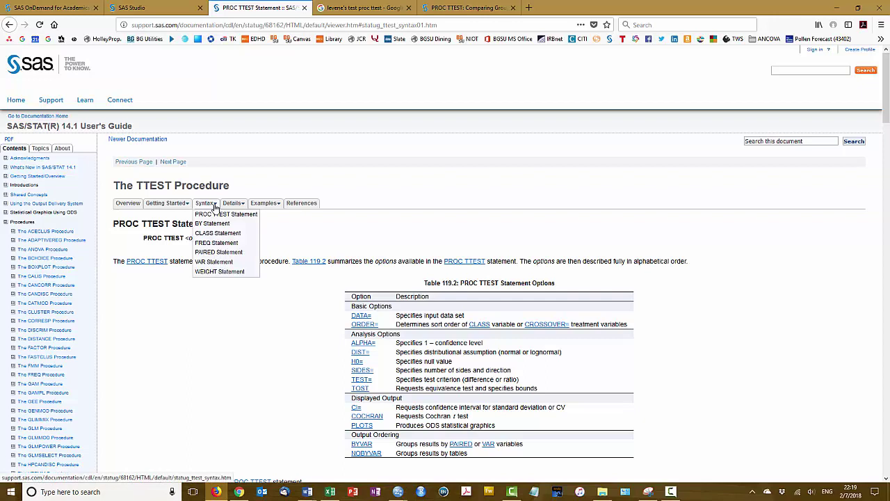
Open the PAIRED Statement page of The TTEST Procedure in the SAS/STAT 14.1 User's Guide.
{"action": "left_click", "coordinate": [215, 253]}
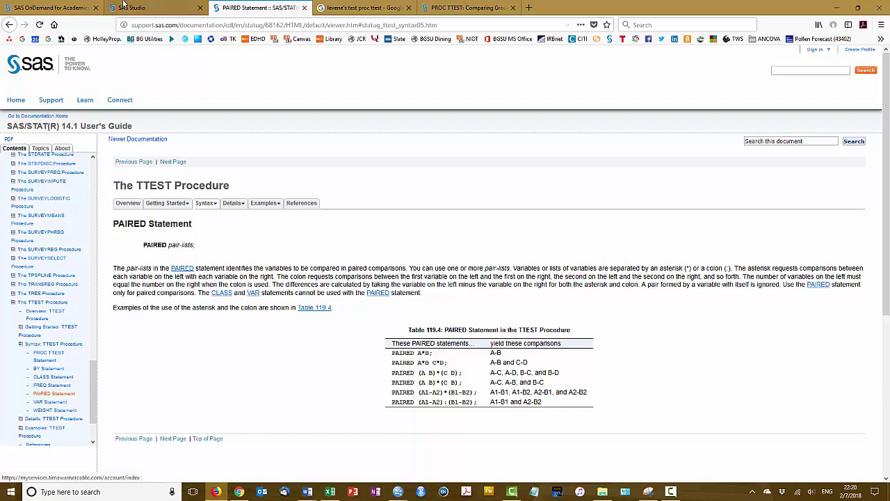
Give PROC TTEST DATA=EDFI7510.anorexia; and add PAIRED postwt-prewt; on the next line.
{"action": "left_click", "coordinate": [144, 7]}
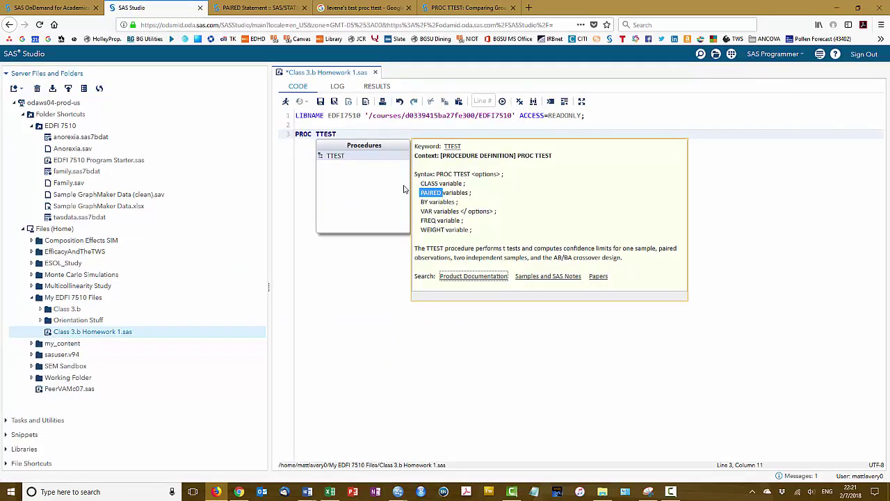
{"action": "type", "text": "DA"}
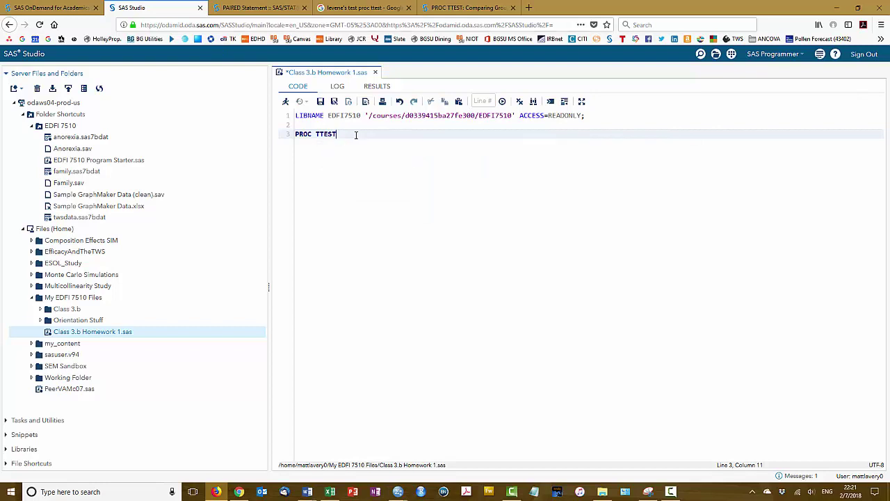
{"action": "type", "text": "TA=EDFI"}
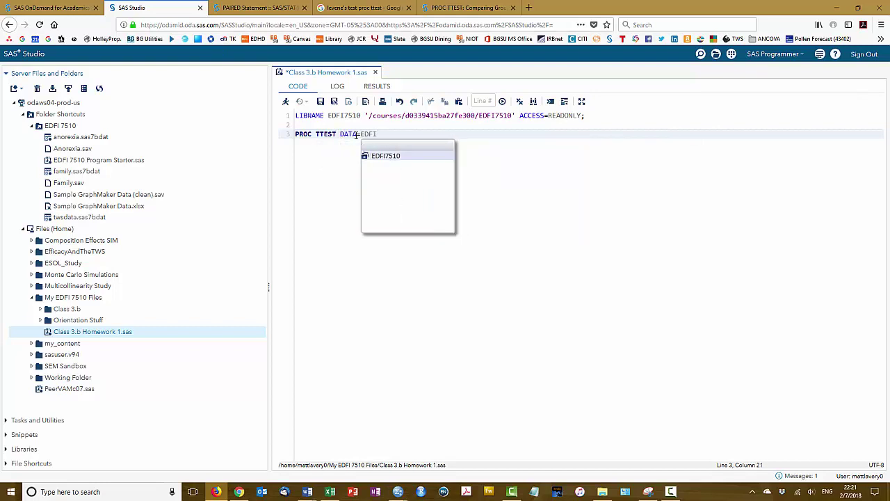
{"action": "type", "text": "7510."}
{"action": "left_click", "coordinate": [441, 156]}
{"action": "type", "text": ";"}
{"action": "key", "text": "Return"}
{"action": "type", "text": "PAIRED"}
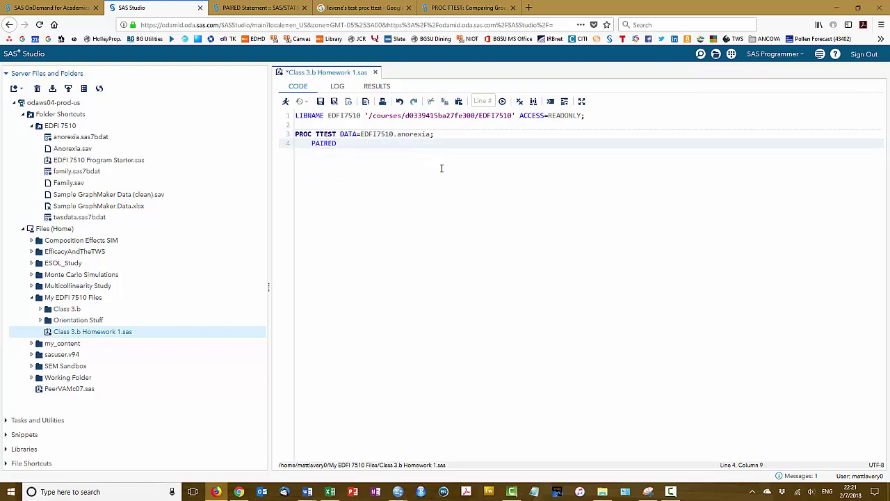
{"action": "type", "text": " postwt-prewt;"}
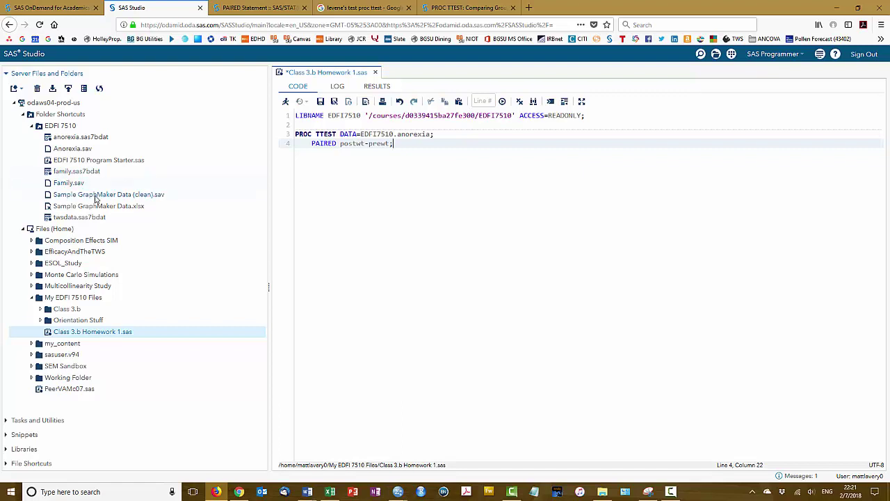
Open anorexia.sas7bdat to check its column names, then return to the Class 3.b Homework 1.sas program.
{"action": "double_click", "coordinate": [71, 137]}
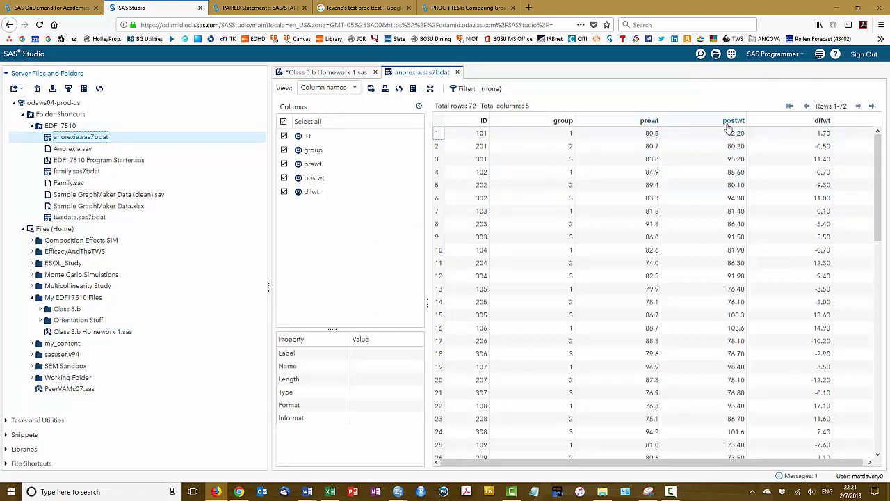
{"action": "left_click", "coordinate": [336, 74]}
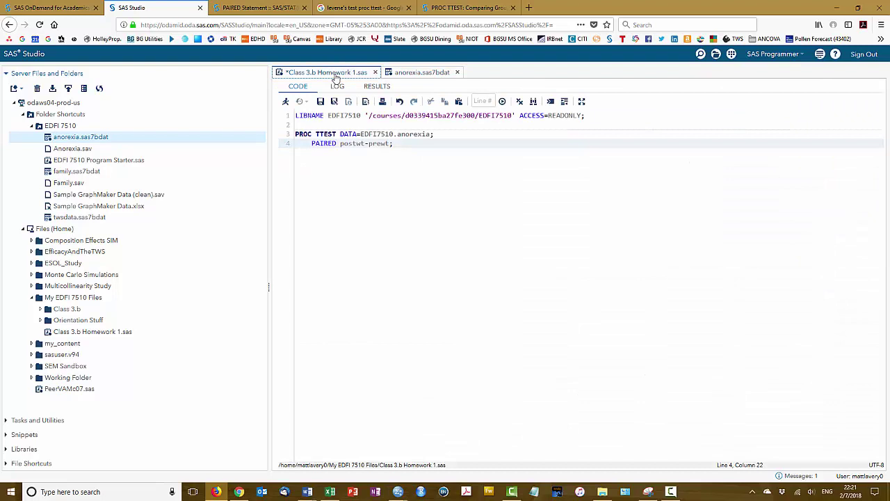
Change the pairing to postwt*prewt and close the TTEST step with RUN; on line 5.
{"action": "left_click", "coordinate": [366, 143]}
{"action": "left_click", "coordinate": [398, 145]}
{"action": "key", "text": "Return"}
{"action": "type", "text": "RUN;"}
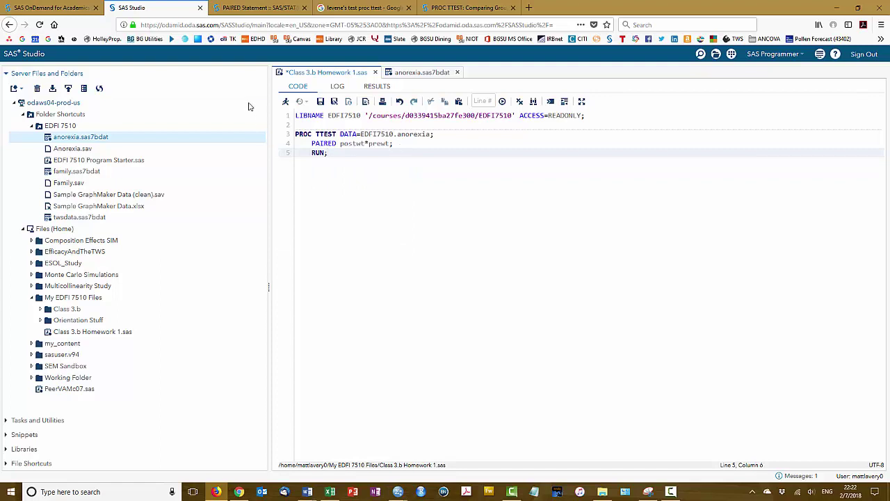
Run the paired t-test and review results: mean difference 2.7639, t = 2.94, p = 0.0045.
{"action": "left_click", "coordinate": [286, 103]}
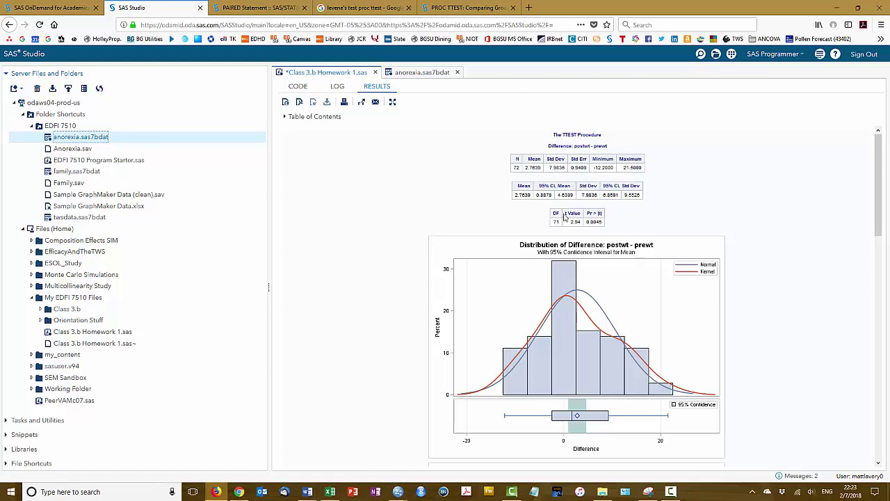
{"action": "scroll", "coordinate": [584, 237], "scroll_direction": "down", "scroll_amount": 6}
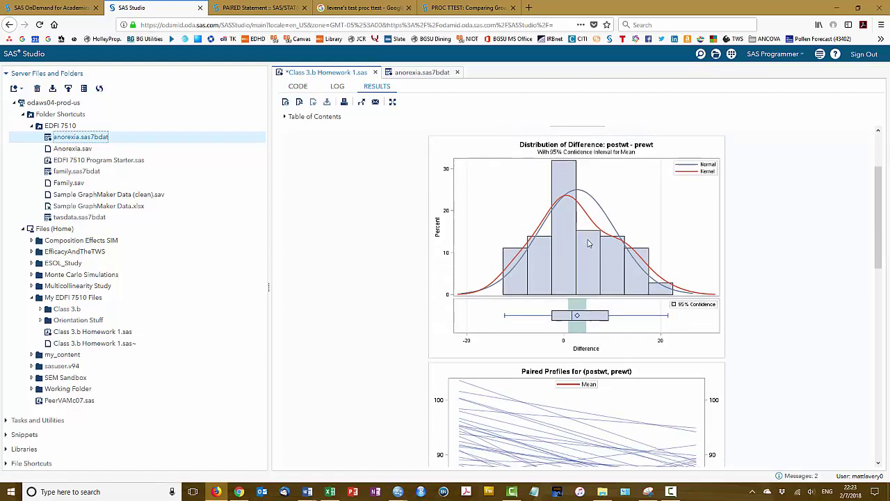
{"action": "scroll", "coordinate": [592, 239], "scroll_direction": "down", "scroll_amount": 5}
{"action": "scroll", "coordinate": [594, 237], "scroll_direction": "up", "scroll_amount": 7}
{"action": "scroll", "coordinate": [595, 237], "scroll_direction": "up", "scroll_amount": 6}
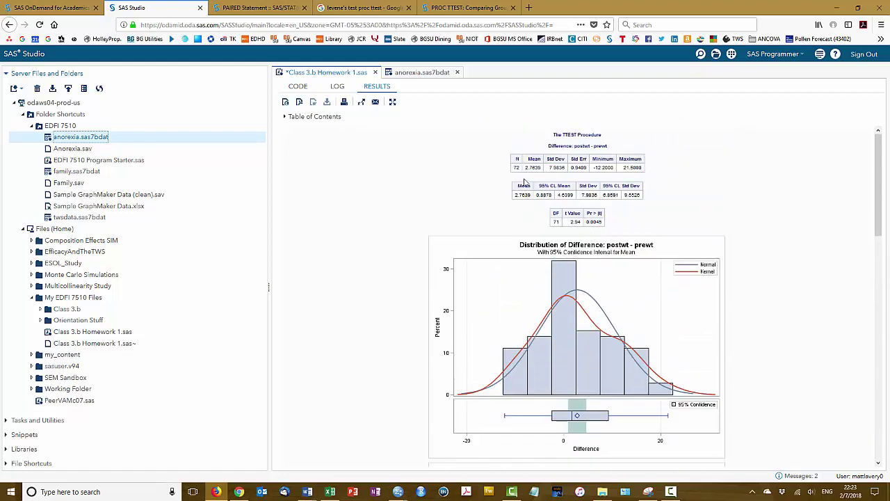
After the TTEST step, add PROC MEANS DATA=edfi7510.anorexia; with VAR prewt postwt;.
{"action": "left_click", "coordinate": [298, 87]}
{"action": "left_click", "coordinate": [346, 153]}
{"action": "key", "text": "Return"}
{"action": "key", "text": "Return"}
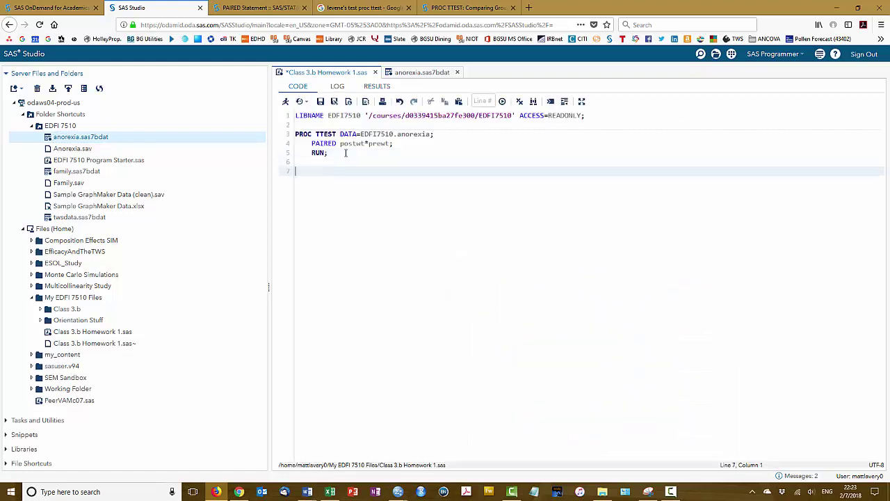
{"action": "type", "text": "PROC MEANS DATA"}
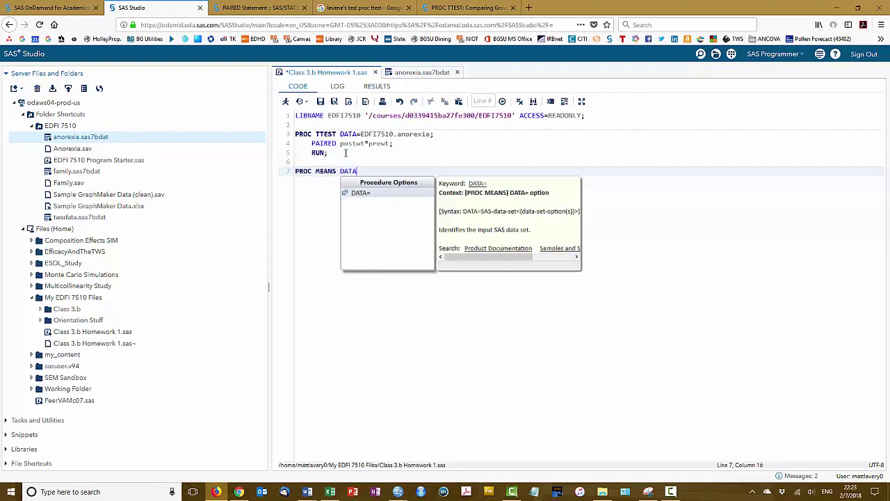
{"action": "type", "text": "=edfi7510.anorexia;"}
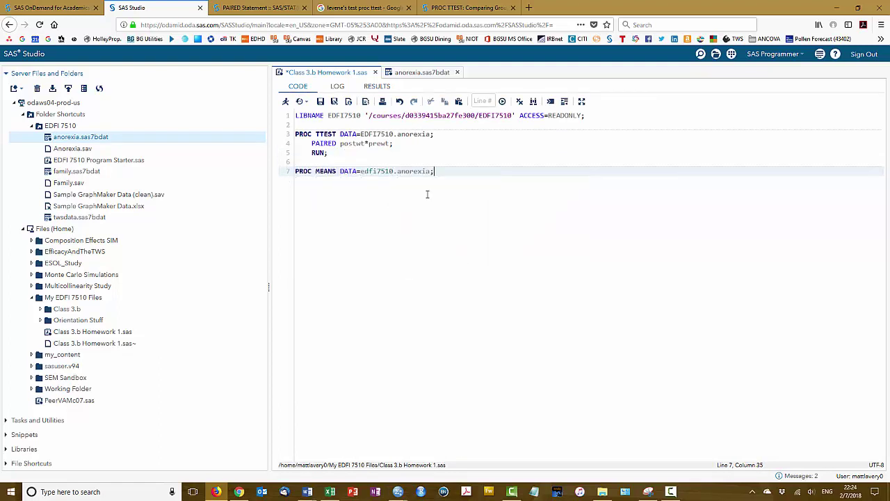
{"action": "key", "text": "Return"}
{"action": "type", "text": "VAR pre"}
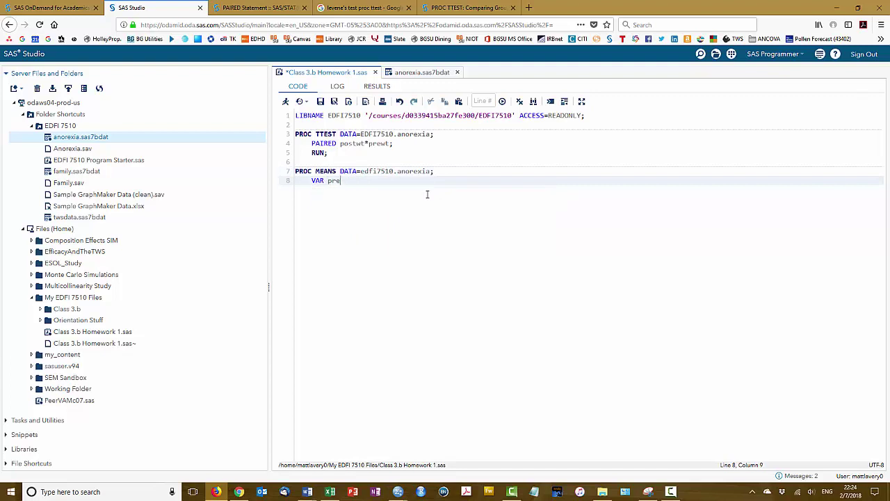
{"action": "type", "text": "wt postwt;"}
{"action": "key", "text": "Return"}
End the MEANS step with RUN;, rerun with F3, and view prewt 82.41 and postwt 85.17 means.
{"action": "type", "text": "RUN;"}
{"action": "key", "text": "F3"}
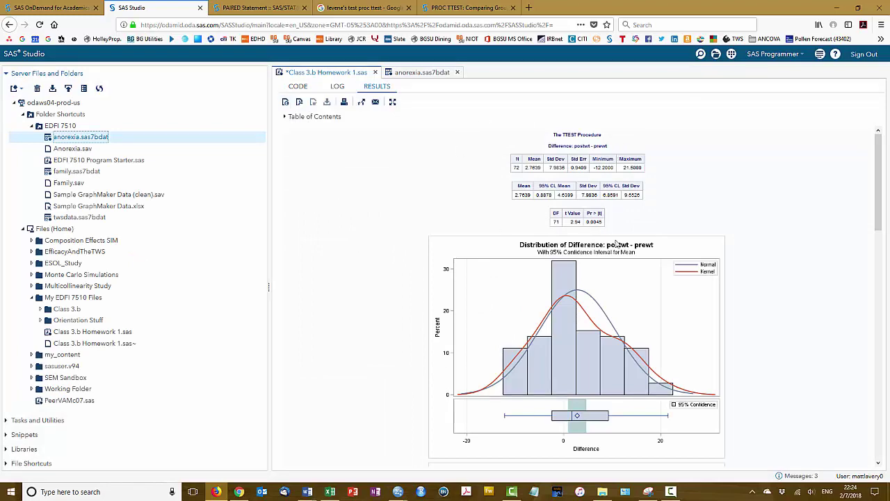
{"action": "scroll", "coordinate": [786, 261], "scroll_direction": "down", "scroll_amount": 10}
{"action": "scroll", "coordinate": [786, 261], "scroll_direction": "down", "scroll_amount": 5}
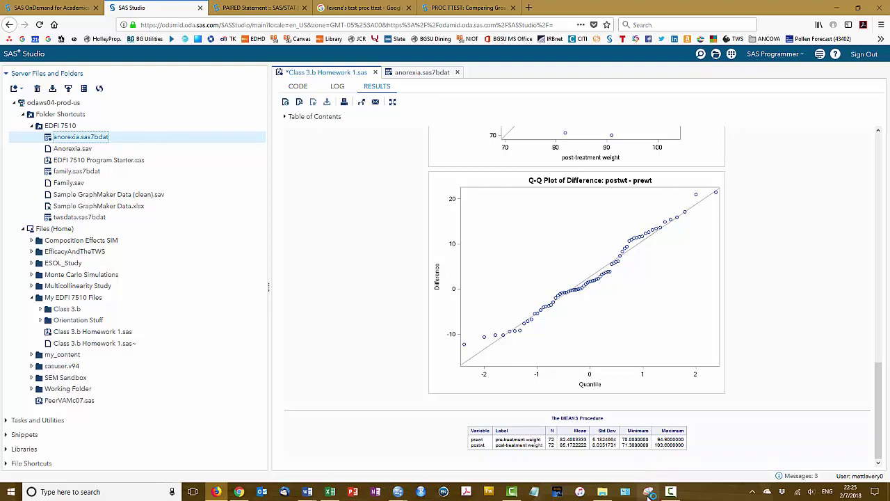
Launch Snipping Tool by searching 'snip' in Windows search.
{"action": "left_click", "coordinate": [106, 492]}
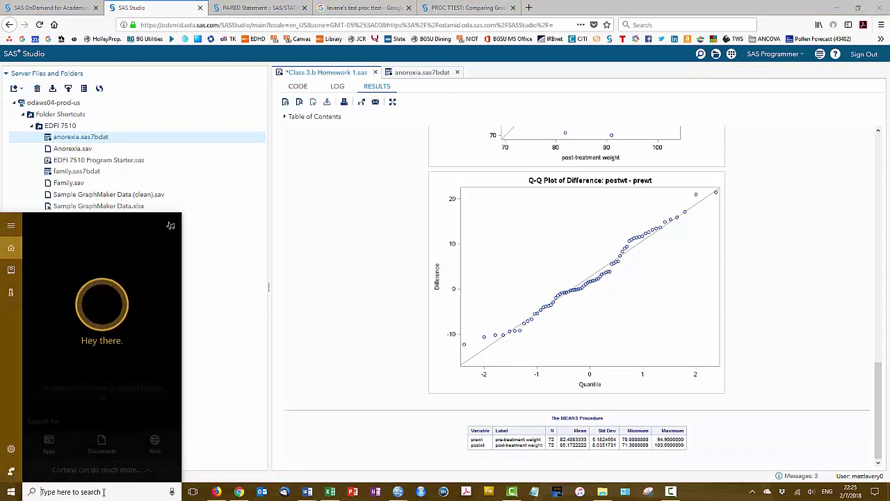
{"action": "type", "text": "snip"}
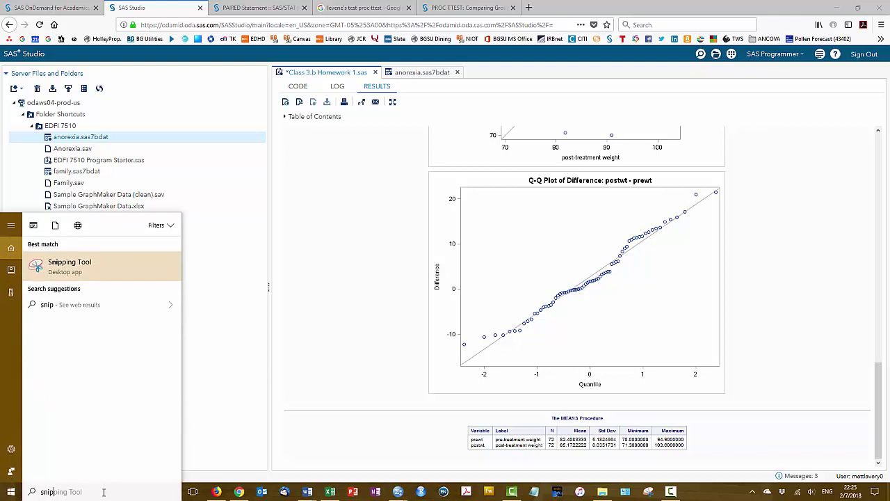
{"action": "left_click", "coordinate": [96, 273]}
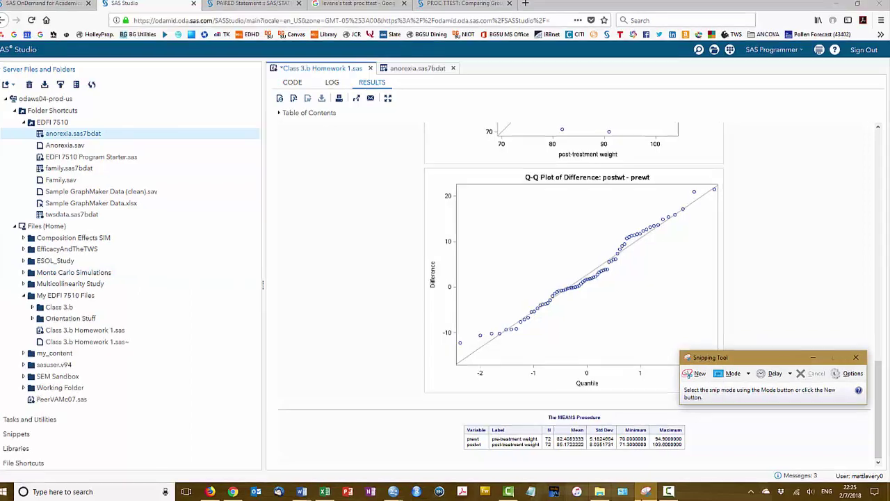
Unpin Snipping Tool from the taskbar, then pin it back.
{"action": "right_click", "coordinate": [646, 491]}
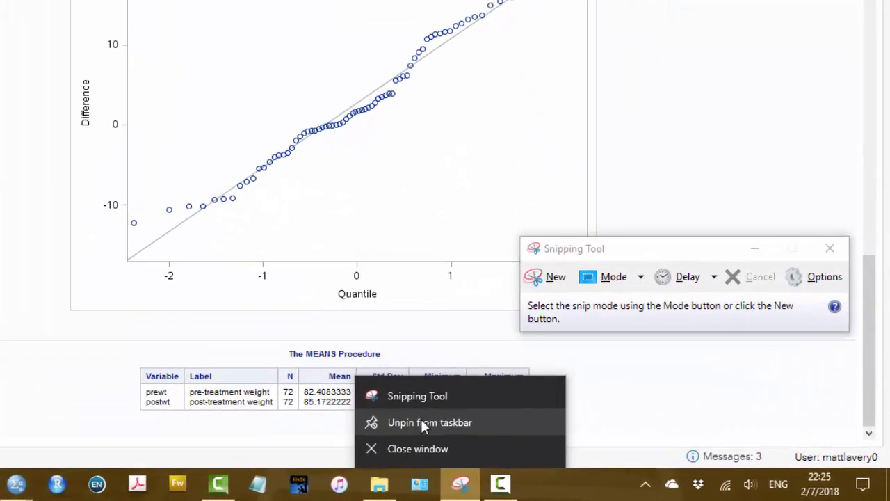
{"action": "left_click", "coordinate": [422, 422]}
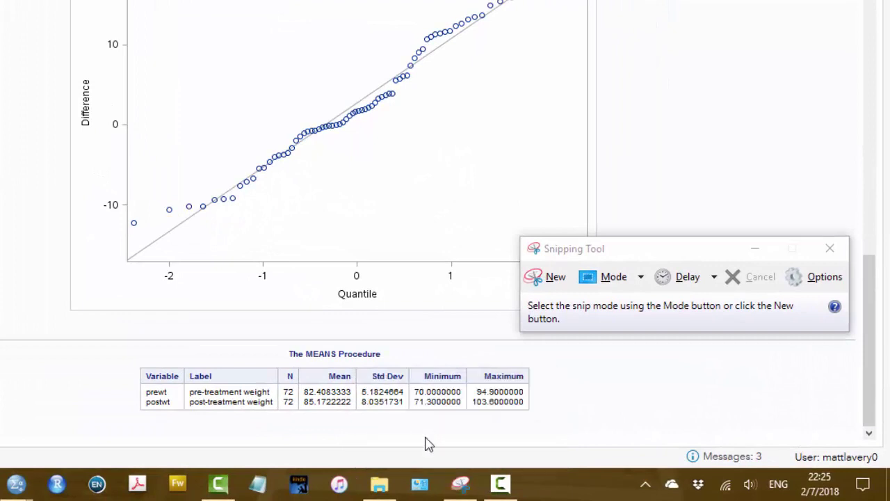
{"action": "right_click", "coordinate": [457, 490]}
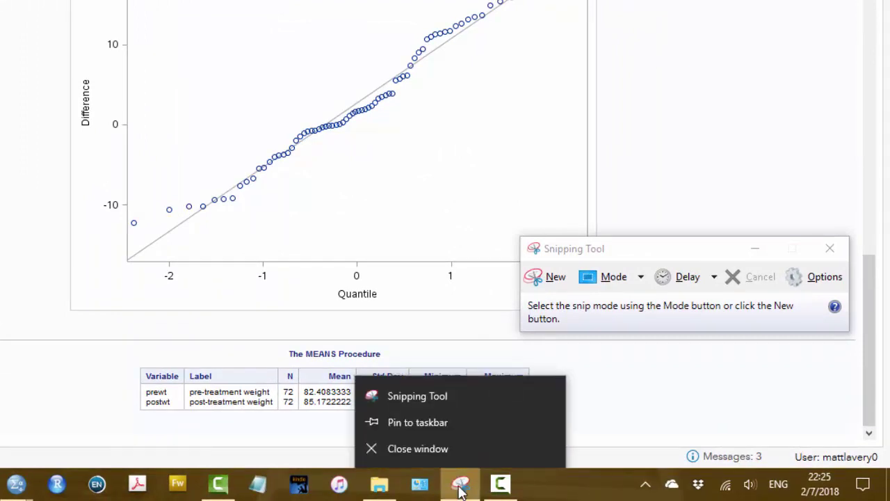
{"action": "left_click", "coordinate": [411, 422]}
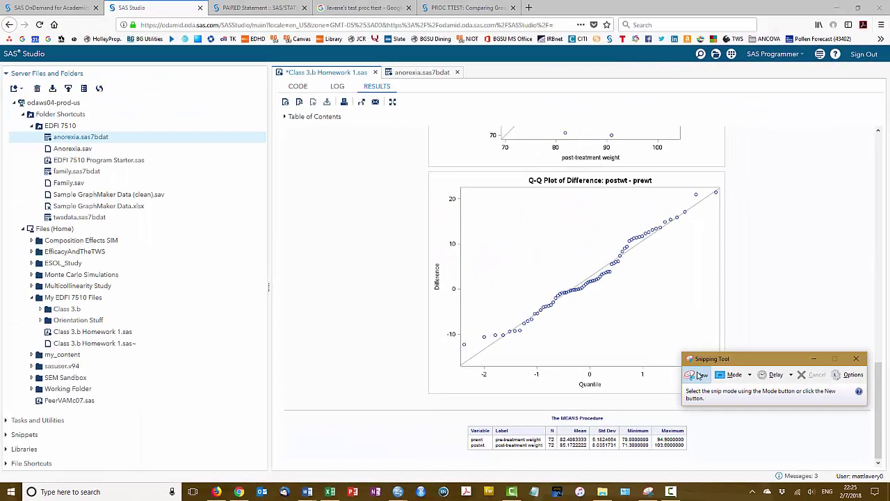
Snip the MEANS Procedure table and paste it under the Output instructions in Analysis Homework 1.
{"action": "left_click", "coordinate": [699, 375]}
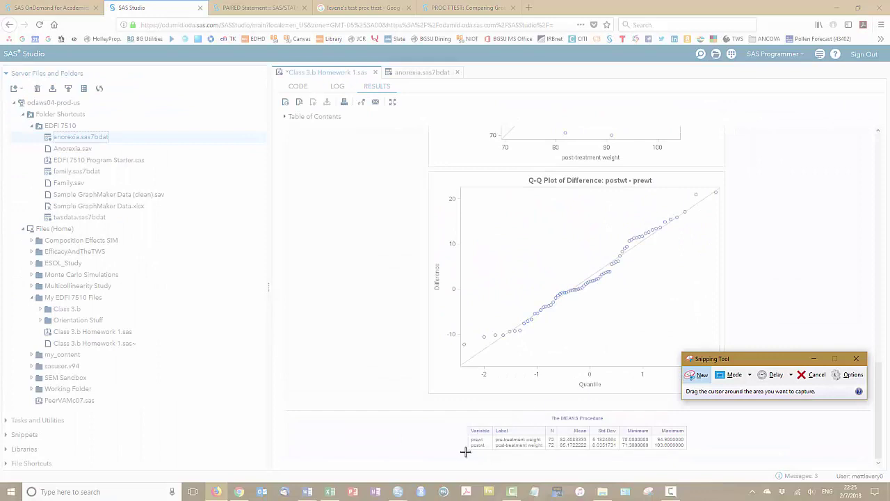
{"action": "left_click_drag", "start_coordinate": [465, 450], "coordinate": [688, 415]}
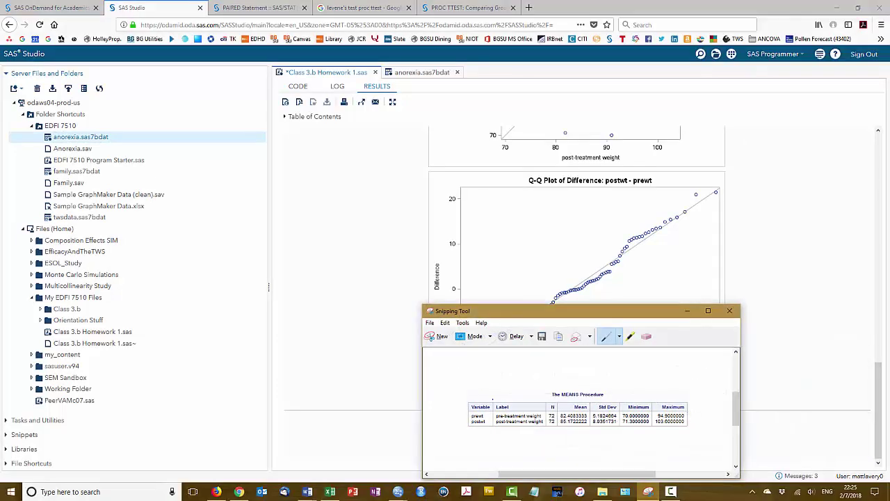
{"action": "left_click", "coordinate": [443, 323]}
{"action": "left_click", "coordinate": [431, 332]}
{"action": "left_click", "coordinate": [307, 492]}
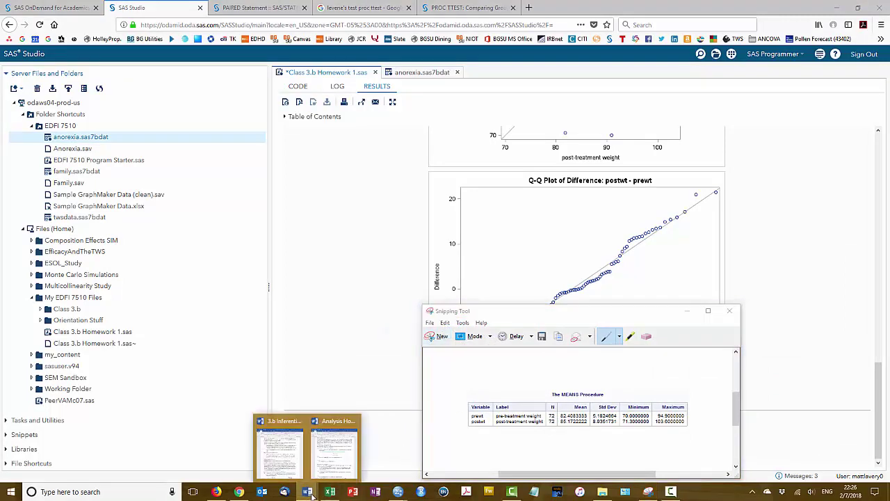
{"action": "left_click", "coordinate": [330, 452]}
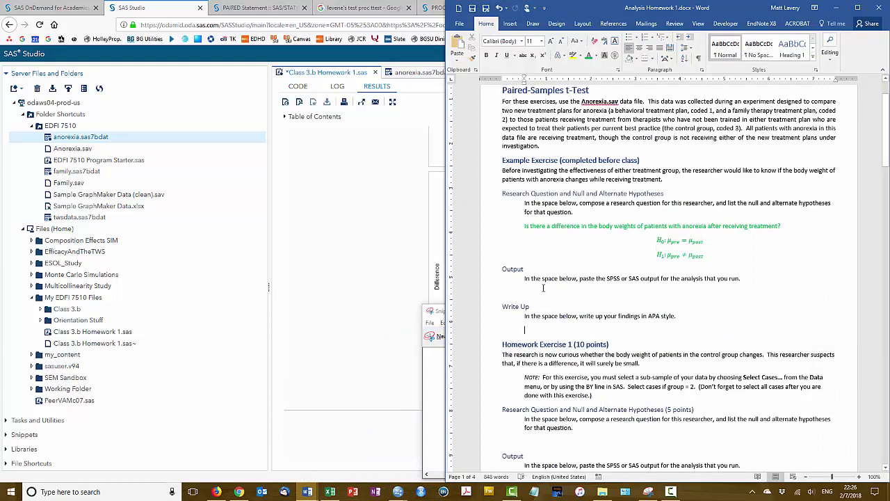
{"action": "left_click", "coordinate": [527, 292]}
{"action": "key", "text": "ctrl+v"}
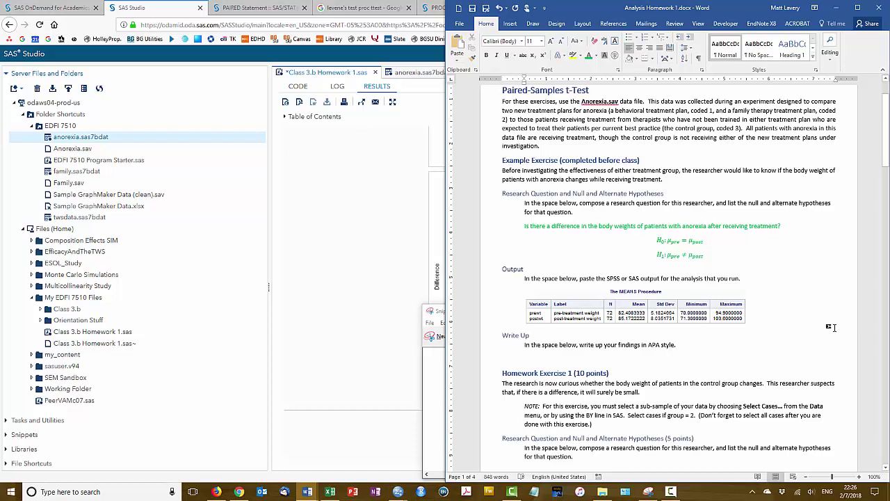
{"action": "key", "text": "Return"}
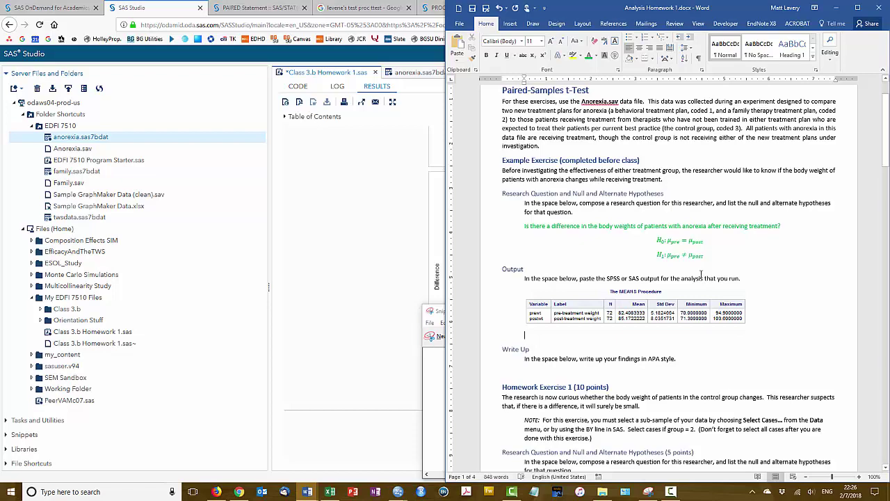
Snip the TTEST result tables from SAS Studio and return to the Analysis Homework document.
{"action": "left_click", "coordinate": [434, 362]}
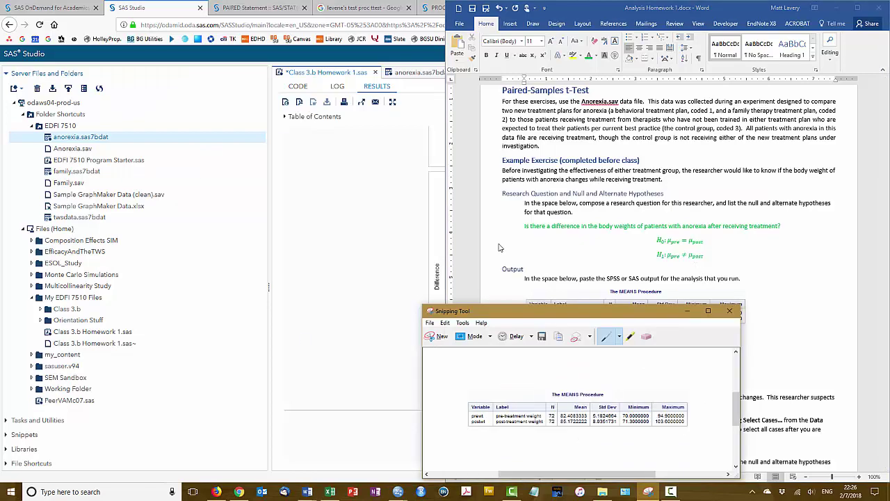
{"action": "left_click", "coordinate": [348, 278]}
{"action": "scroll", "coordinate": [517, 281], "scroll_direction": "up", "scroll_amount": 10}
{"action": "left_click", "coordinate": [648, 491]}
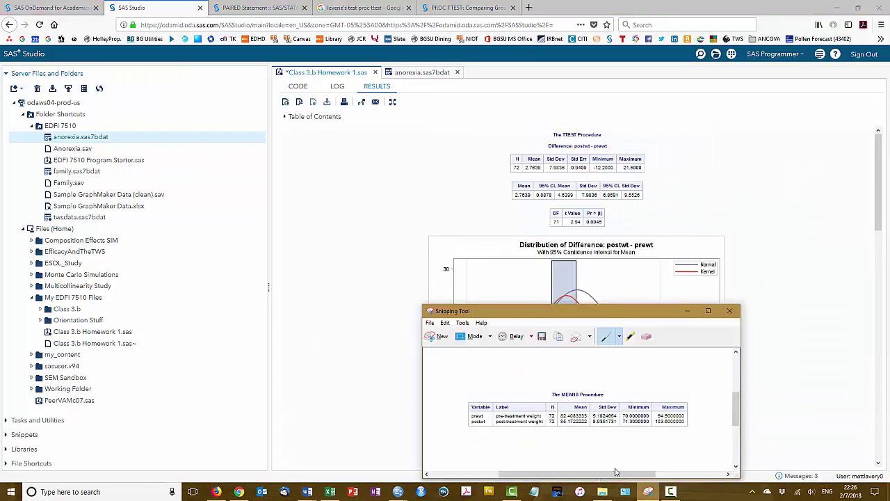
{"action": "left_click", "coordinate": [438, 338]}
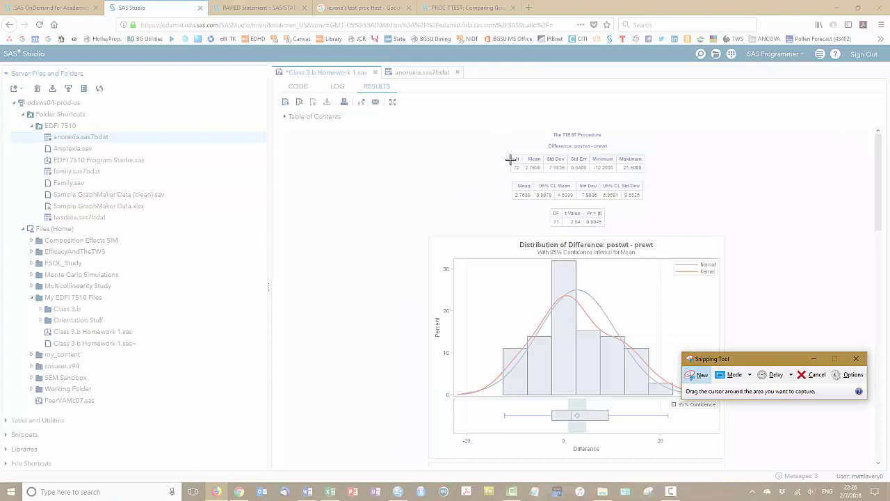
{"action": "left_click_drag", "start_coordinate": [509, 132], "coordinate": [649, 227]}
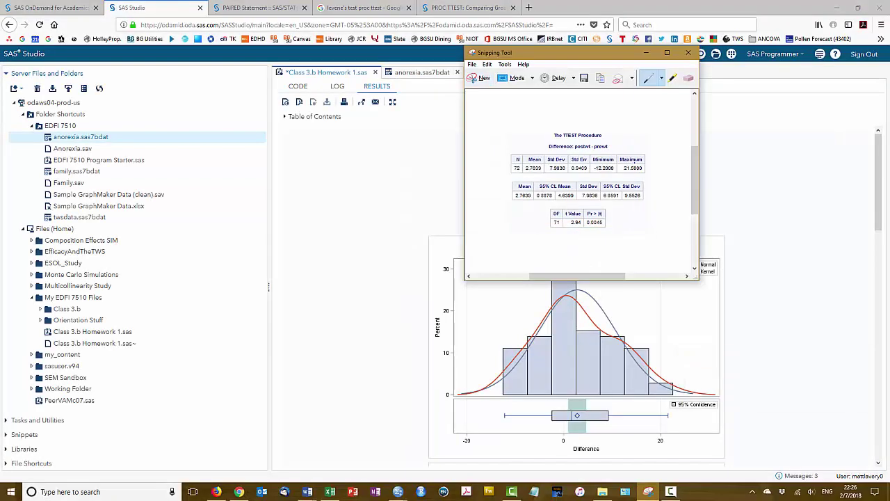
{"action": "mouse_move", "coordinate": [307, 491]}
{"action": "left_click", "coordinate": [346, 464]}
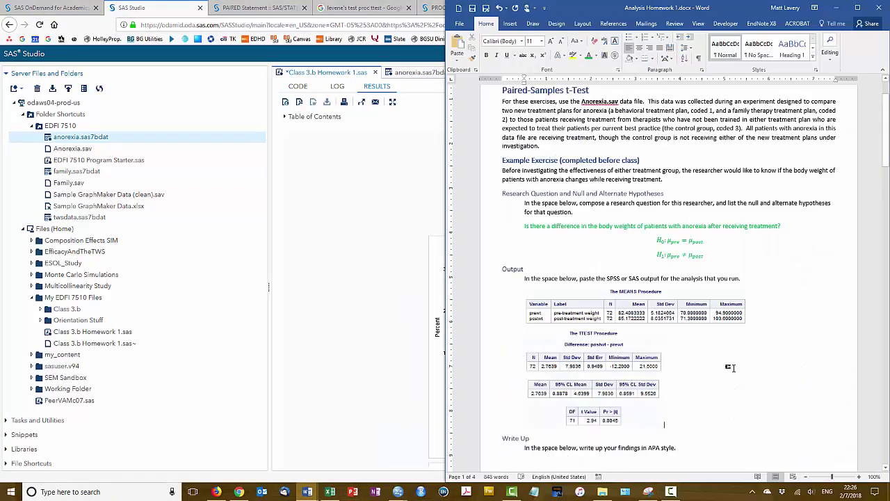
Scroll the homework down and place the cursor on the blank write-up line.
{"action": "scroll", "coordinate": [737, 367], "scroll_direction": "down", "scroll_amount": 3}
{"action": "scroll", "coordinate": [737, 367], "scroll_direction": "down", "scroll_amount": 1}
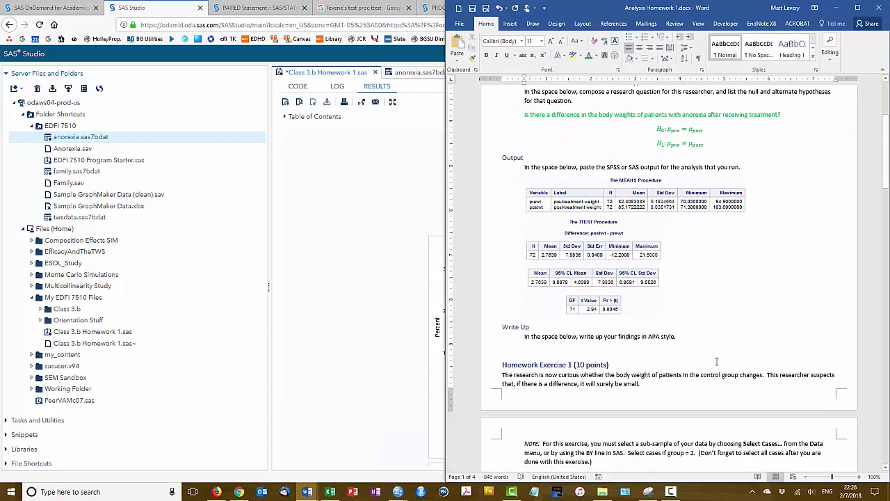
{"action": "left_click", "coordinate": [677, 351]}
Bring up the 3.b Inferential Statistics notes document beside the homework.
{"action": "mouse_move", "coordinate": [307, 492]}
{"action": "left_click", "coordinate": [278, 445]}
{"action": "left_click_drag", "start_coordinate": [328, 260], "coordinate": [381, 278]}
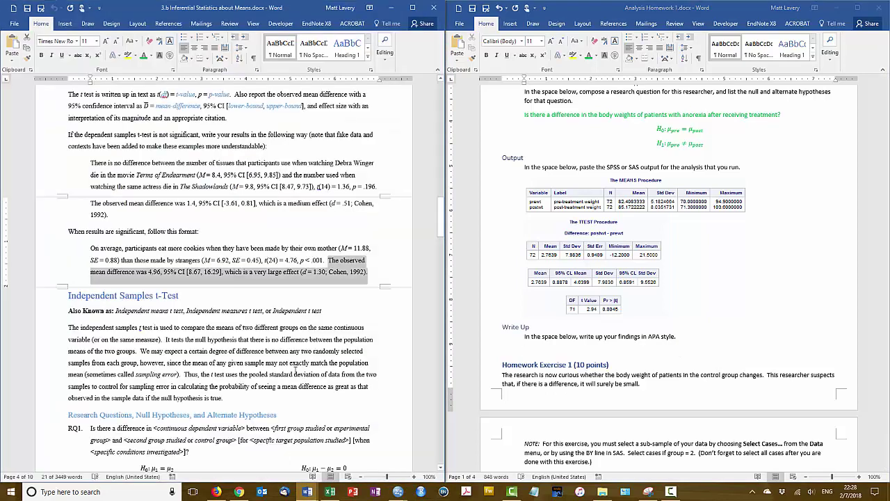
{"action": "left_click", "coordinate": [327, 267]}
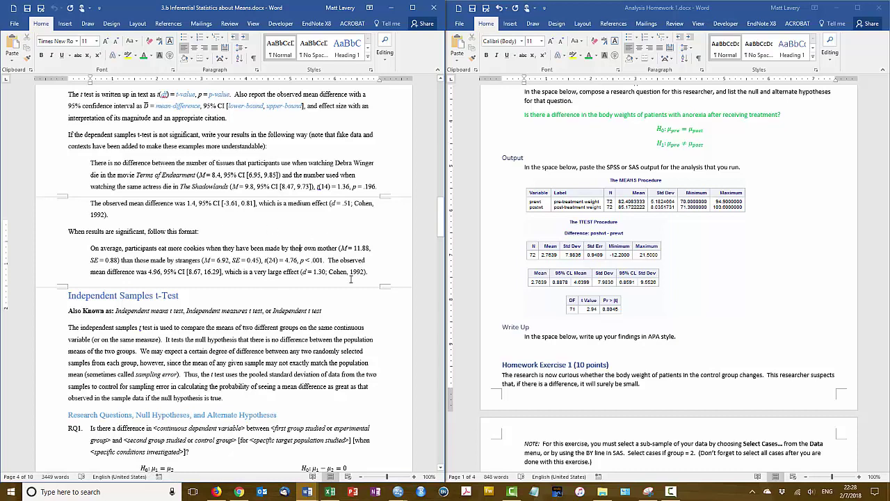
Scroll to the dependent t-test APA examples and highlight the non-significant and significant paragraphs.
{"action": "scroll", "coordinate": [361, 267], "scroll_direction": "up", "scroll_amount": 12}
{"action": "scroll", "coordinate": [350, 277], "scroll_direction": "up", "scroll_amount": 6}
{"action": "scroll", "coordinate": [273, 211], "scroll_direction": "down", "scroll_amount": 10}
{"action": "scroll", "coordinate": [299, 228], "scroll_direction": "down", "scroll_amount": 2}
{"action": "scroll", "coordinate": [269, 235], "scroll_direction": "down", "scroll_amount": 3}
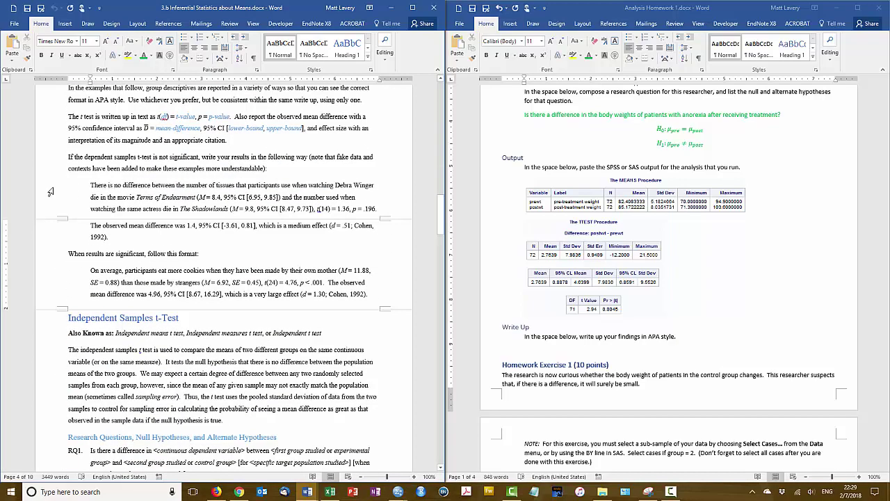
{"action": "left_click_drag", "start_coordinate": [50, 192], "coordinate": [49, 241]}
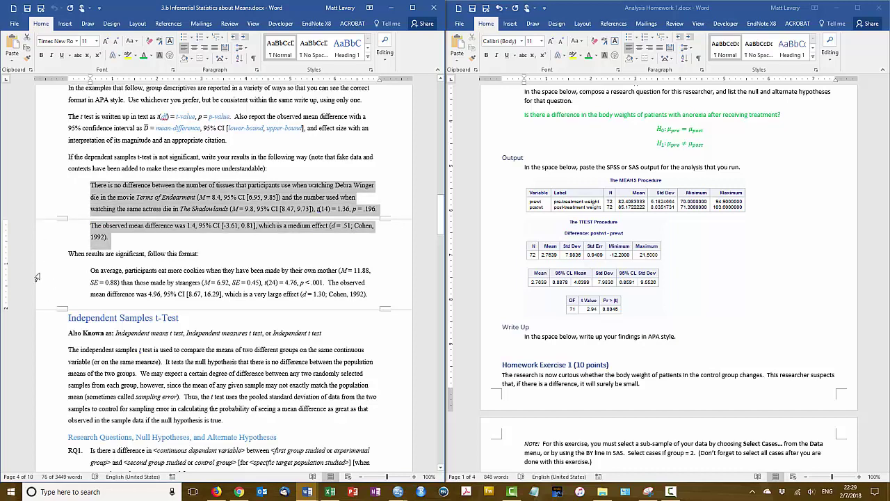
{"action": "left_click_drag", "start_coordinate": [37, 272], "coordinate": [39, 299]}
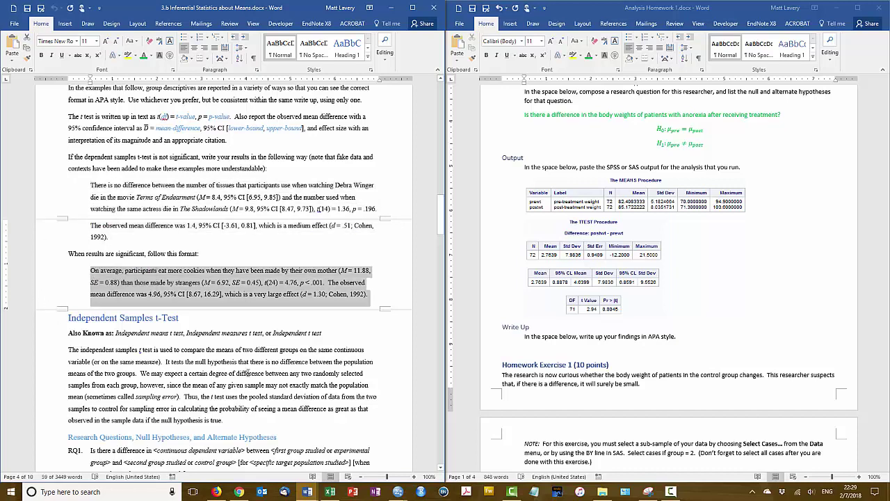
{"action": "left_click", "coordinate": [224, 242]}
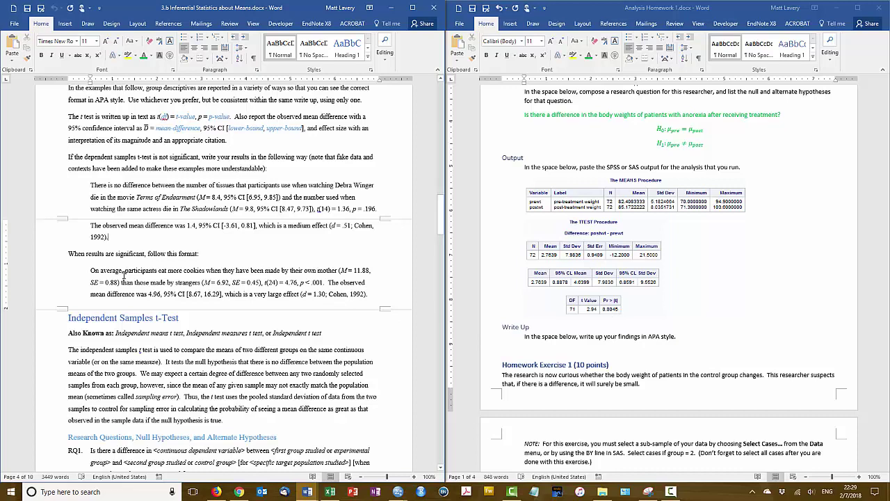
On the blank Write Up line, type 'On average, the body weight of patients with anorexia was different after treatment ('.
{"action": "left_click", "coordinate": [533, 348]}
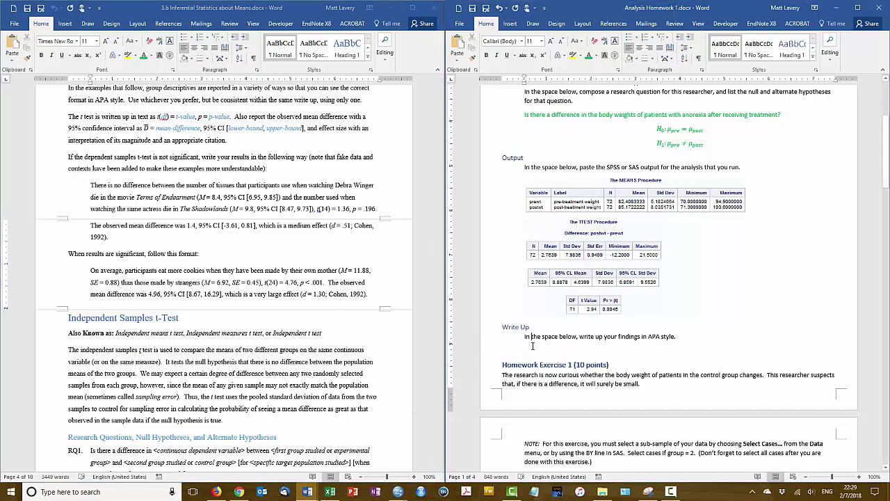
{"action": "type", "text": "On average, t"}
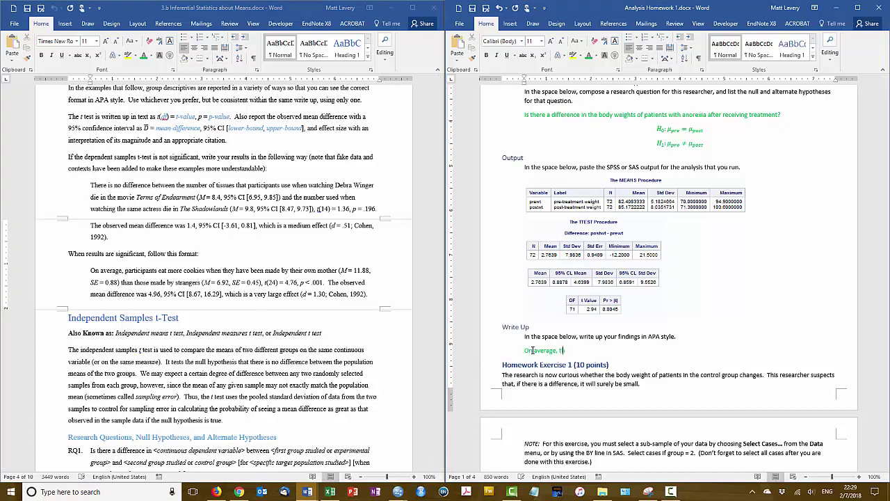
{"action": "type", "text": "he body weight of patients with anorexia was different after trea"}
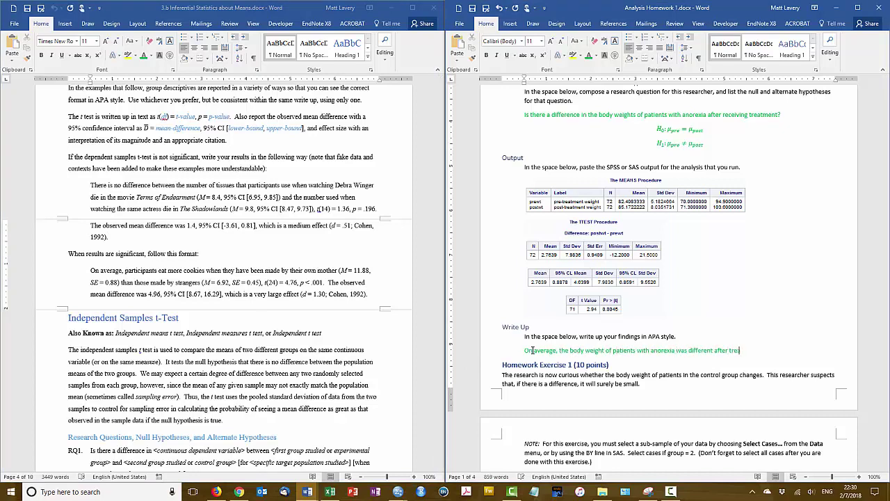
{"action": "type", "text": "tment () than before treatment (),"}
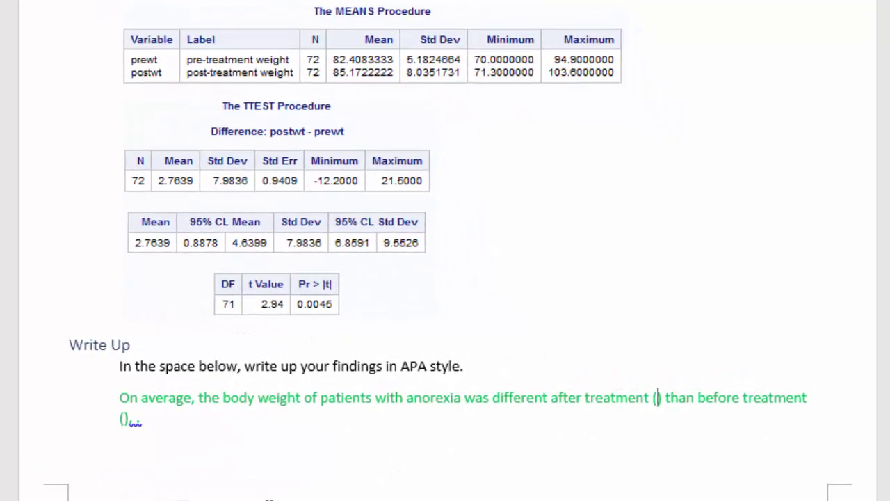
Add the after-treatment statistics with italic symbols: M = 85.2, SD = 8.04.
{"action": "key", "text": "ctrl+i"}
{"action": "type", "text": "M"}
{"action": "key", "text": "ctrl+i"}
{"action": "type", "text": "= "}
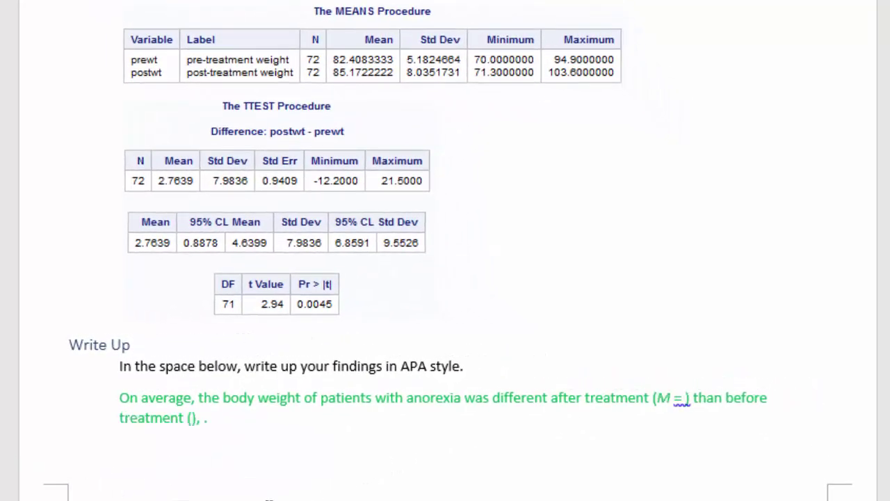
{"action": "type", "text": "85.2,"}
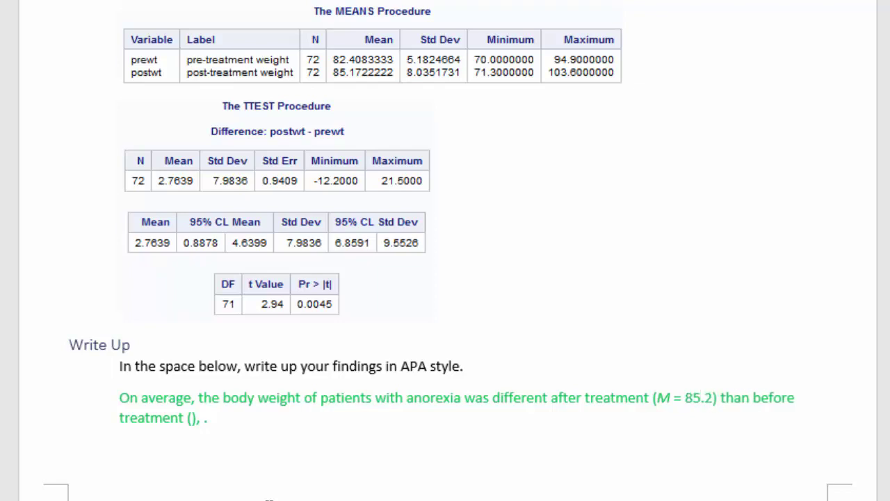
{"action": "key", "text": "ctrl+i"}
{"action": "type", "text": "SD"}
{"action": "key", "text": "ctrl+i"}
{"action": "type", "text": "= "}
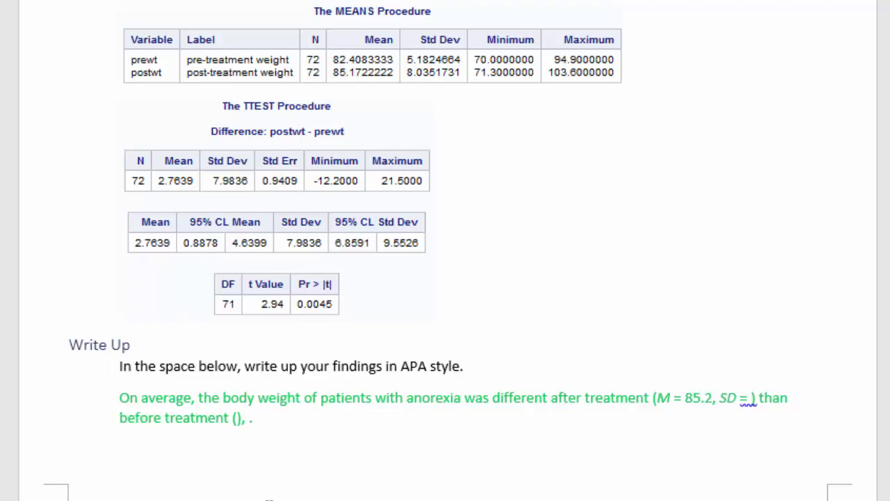
{"action": "type", "text": "8.04"}
Fill the before-treatment parentheses with M = 82.4, SD = 5.18 and remove the stray period.
{"action": "left_click", "coordinate": [239, 417]}
{"action": "key", "text": "ctrl+i"}
{"action": "type", "text": "M"}
{"action": "key", "text": "ctrl+i"}
{"action": "type", "text": "= 82.4,"}
{"action": "key", "text": "ctrl+i"}
{"action": "type", "text": "SD"}
{"action": "key", "text": "ctrl+i"}
{"action": "type", "text": "= 5.18"}
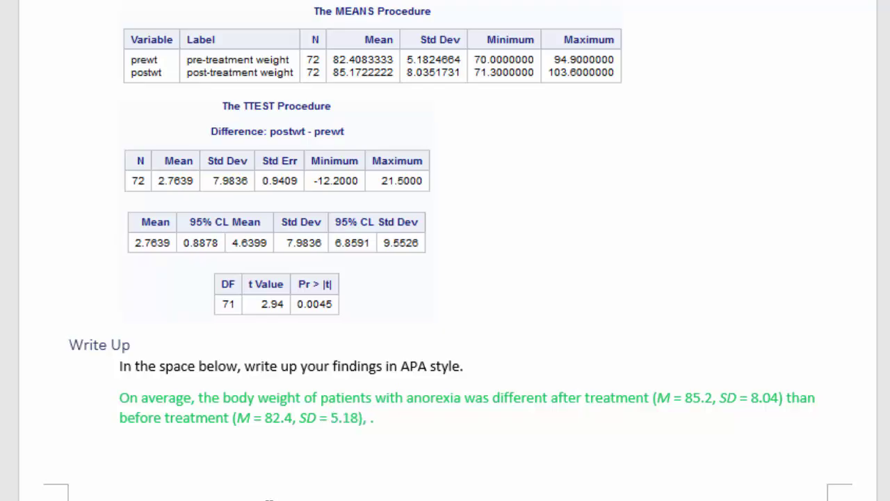
{"action": "key", "text": "Right"}
{"action": "key", "text": "Delete"}
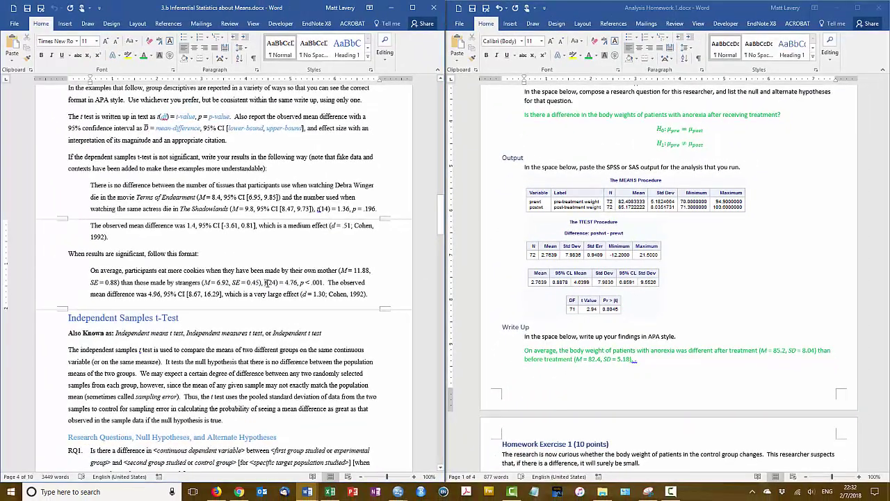
Copy the guide's example t and p statistics to the sentence end, matching the sentence formatting.
{"action": "left_click_drag", "start_coordinate": [265, 283], "coordinate": [324, 282]}
{"action": "key", "text": "ctrl+c"}
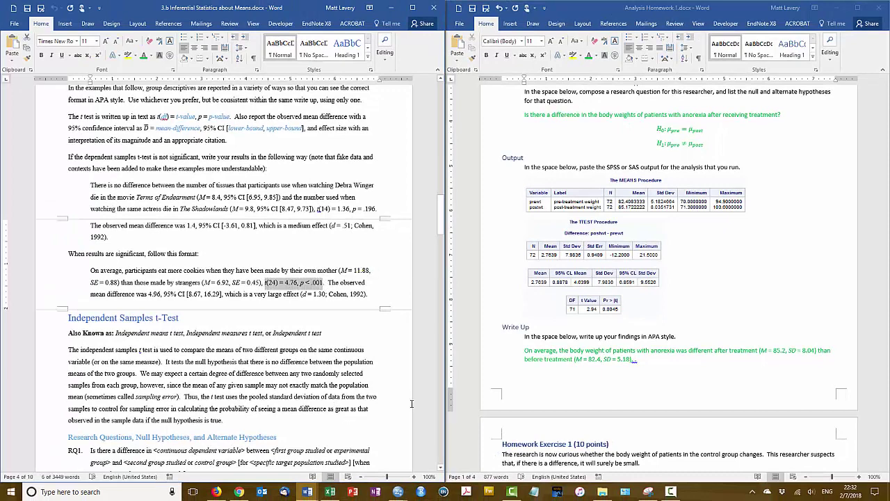
{"action": "left_click", "coordinate": [635, 360]}
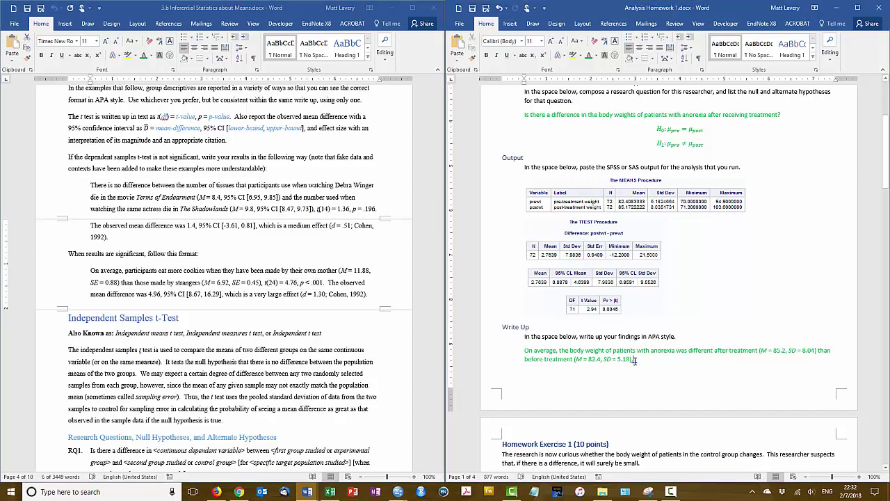
{"action": "key", "text": "ctrl+v"}
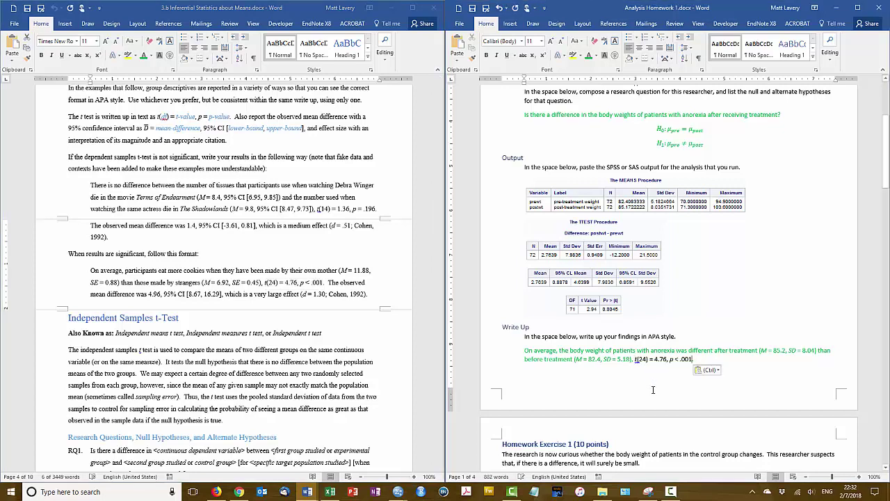
{"action": "left_click", "coordinate": [711, 370]}
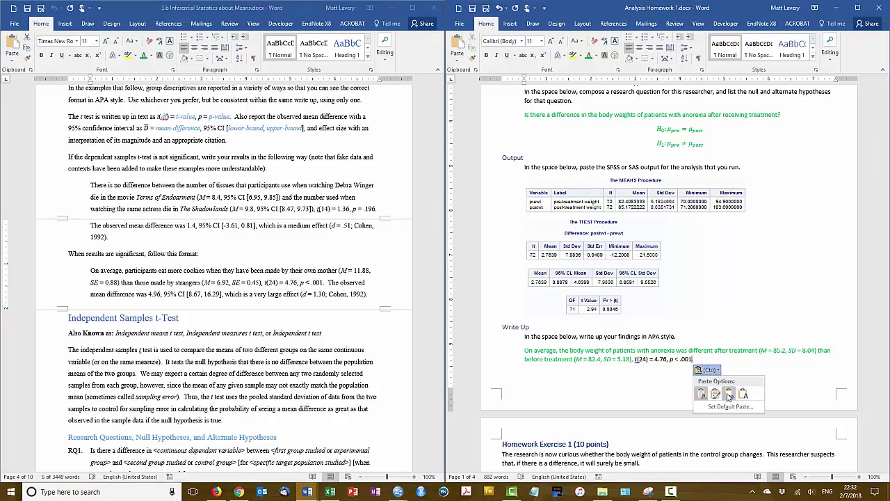
{"action": "left_click", "coordinate": [729, 394]}
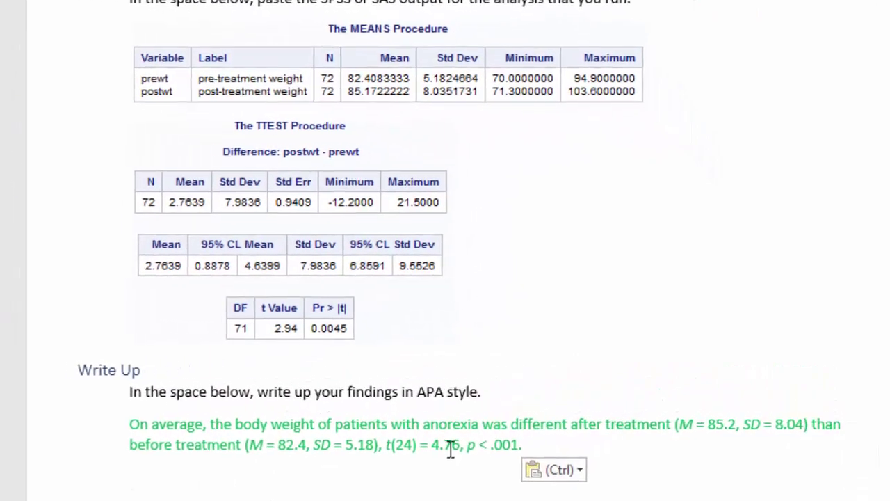
Change the pasted statistics to t(71) = 2.94, p = .005.
{"action": "double_click", "coordinate": [382, 453]}
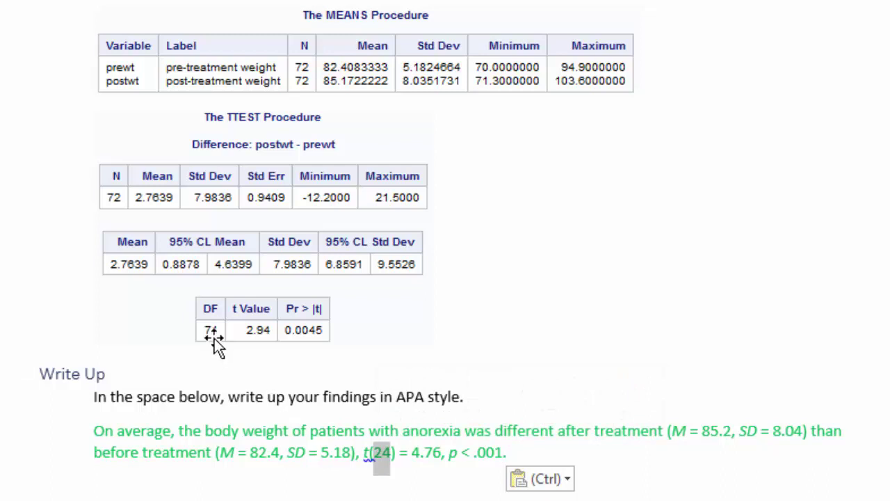
{"action": "type", "text": "71"}
{"action": "left_click_drag", "start_coordinate": [412, 454], "coordinate": [443, 459]}
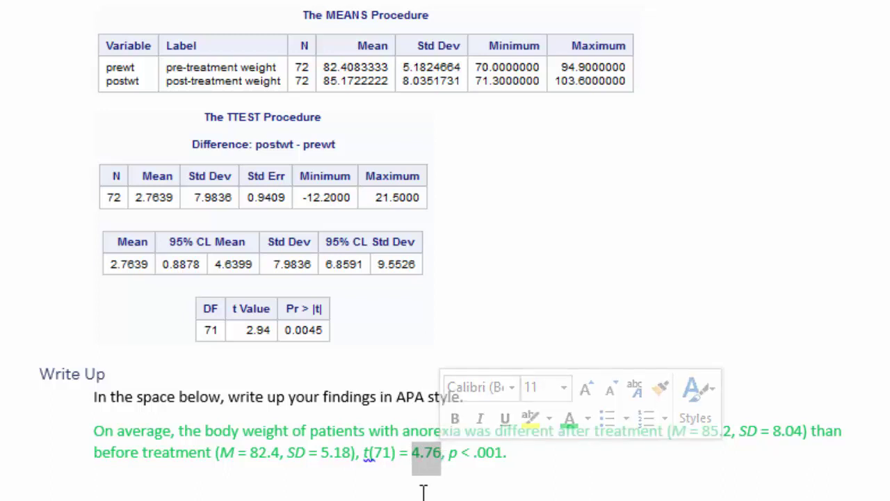
{"action": "type", "text": "2.9"}
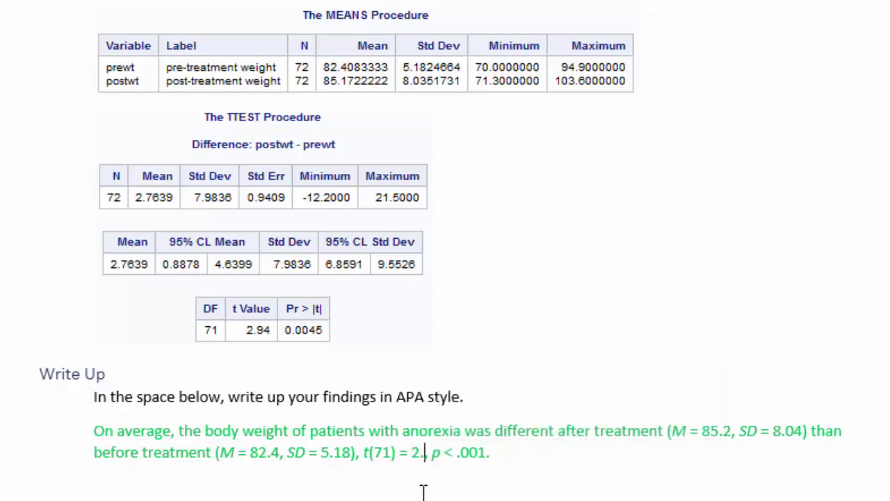
{"action": "type", "text": "4"}
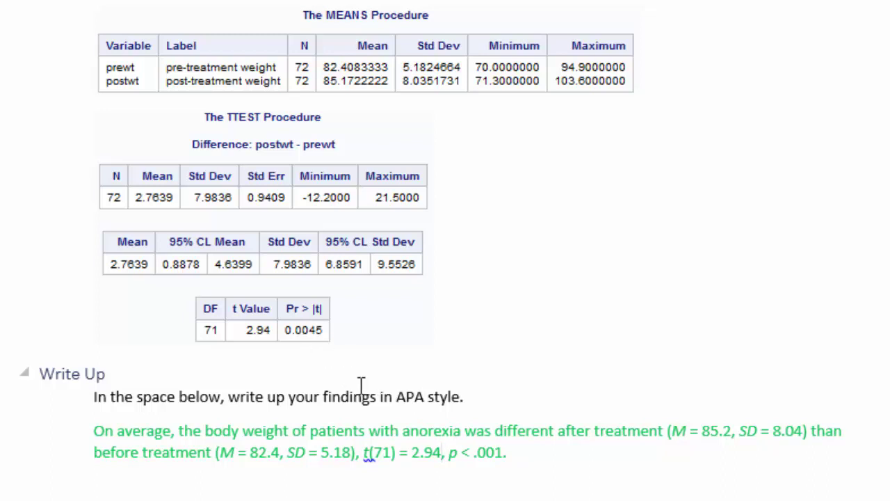
{"action": "left_click_drag", "start_coordinate": [461, 452], "coordinate": [470, 452]}
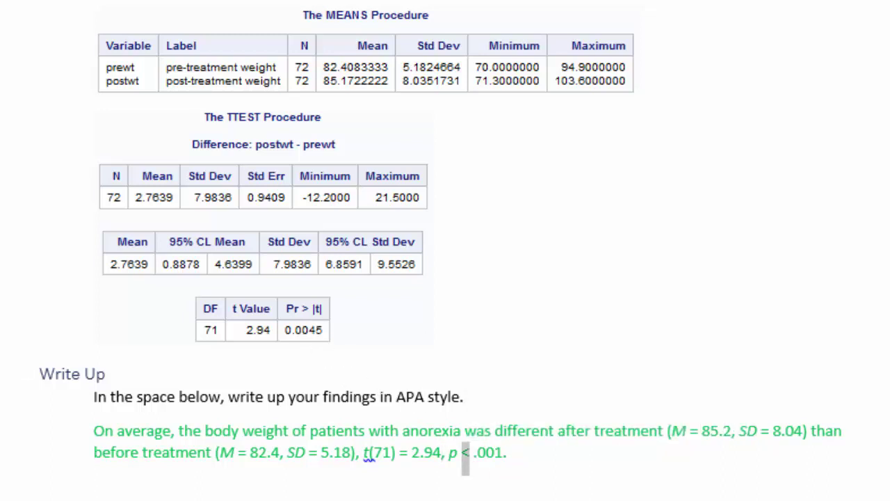
{"action": "type", "text": "="}
{"action": "left_click_drag", "start_coordinate": [496, 453], "coordinate": [502, 454]}
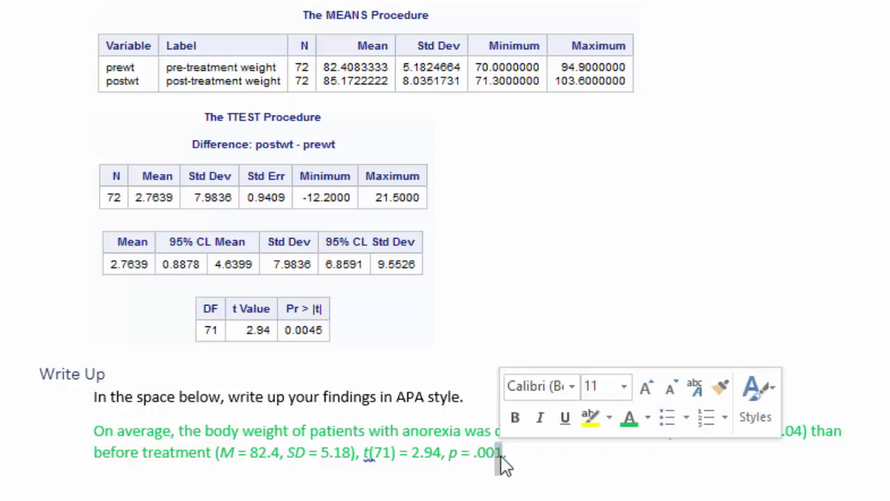
{"action": "type", "text": "5"}
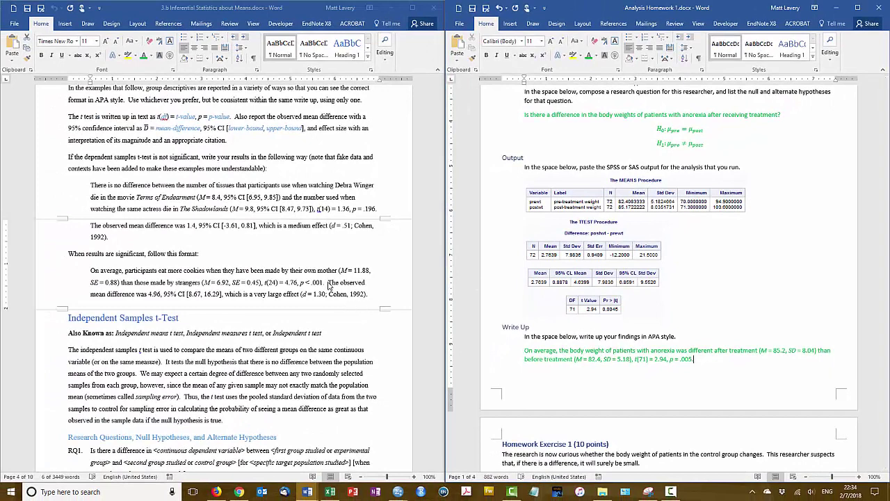
Copy the guide's example mean difference sentence and paste it after 'p = .005.'.
{"action": "left_click", "coordinate": [316, 282]}
{"action": "left_click_drag", "start_coordinate": [328, 282], "coordinate": [368, 295]}
{"action": "key", "text": "ctrl+c"}
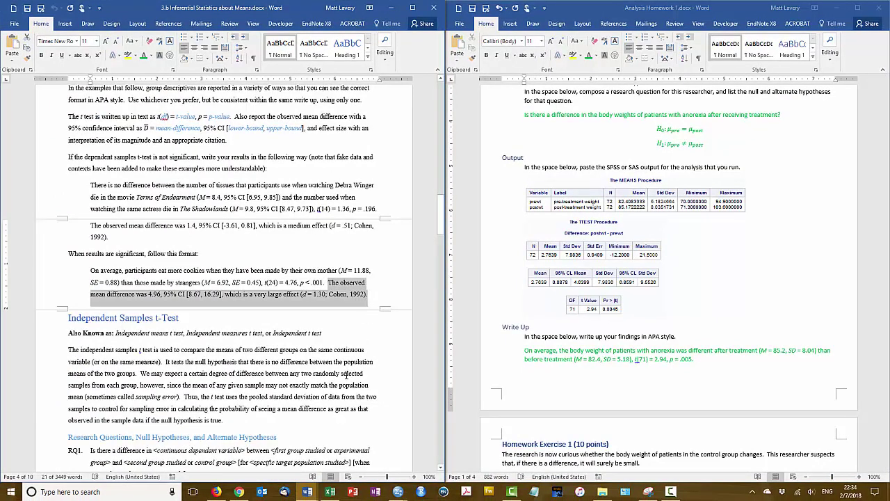
{"action": "left_click", "coordinate": [710, 362]}
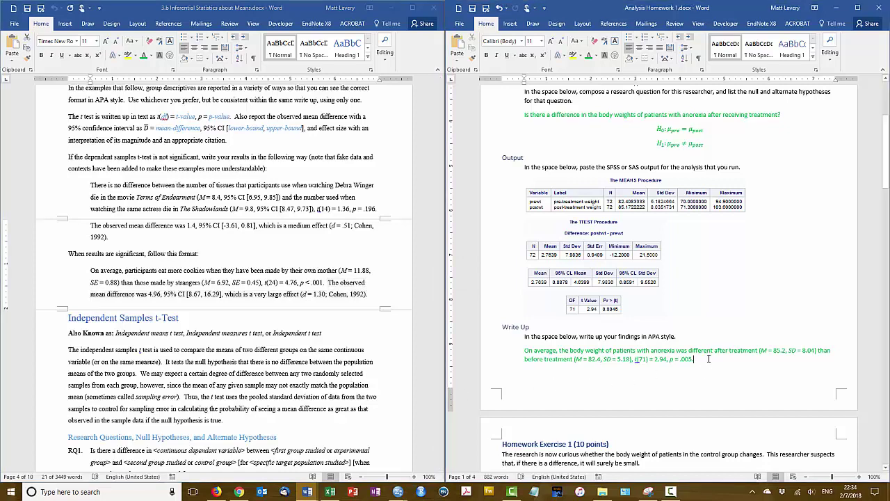
{"action": "right_click", "coordinate": [709, 361]}
{"action": "left_click", "coordinate": [706, 358]}
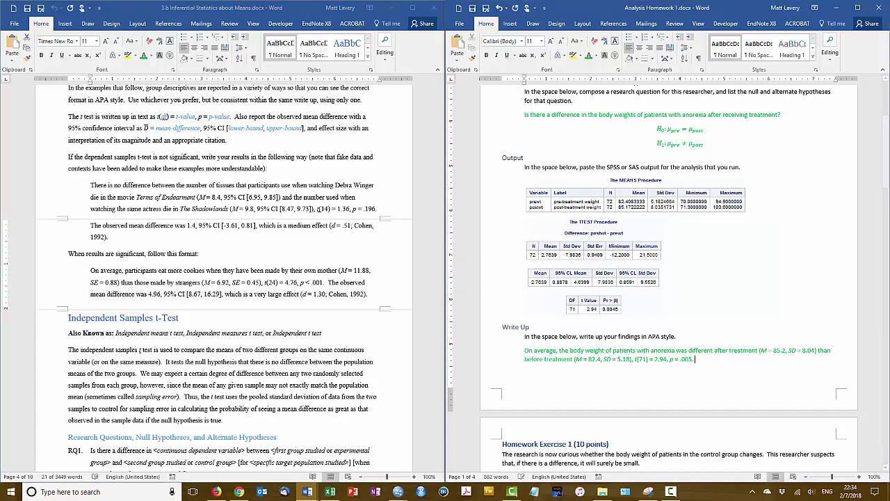
{"action": "right_click", "coordinate": [706, 359]}
{"action": "left_click", "coordinate": [751, 275]}
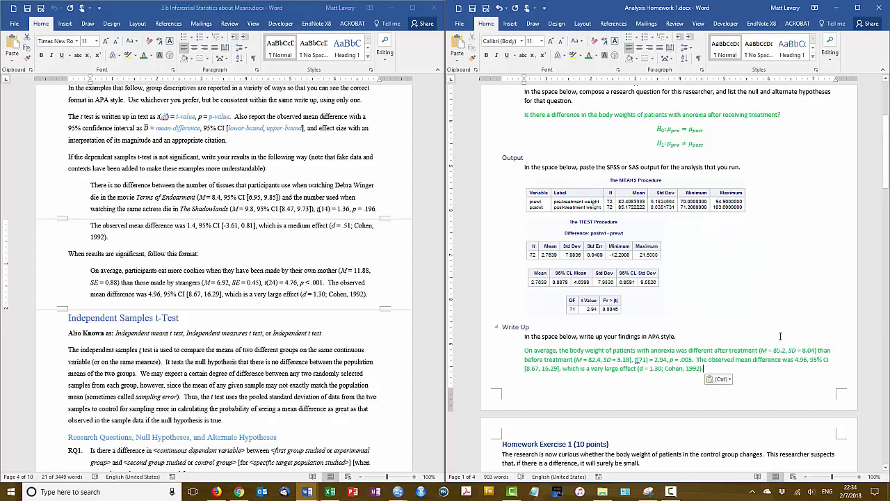
Replace the example values with mean difference 2.76 and 95% CI [0.89, 4.64].
{"action": "left_click_drag", "start_coordinate": [796, 360], "coordinate": [807, 360]}
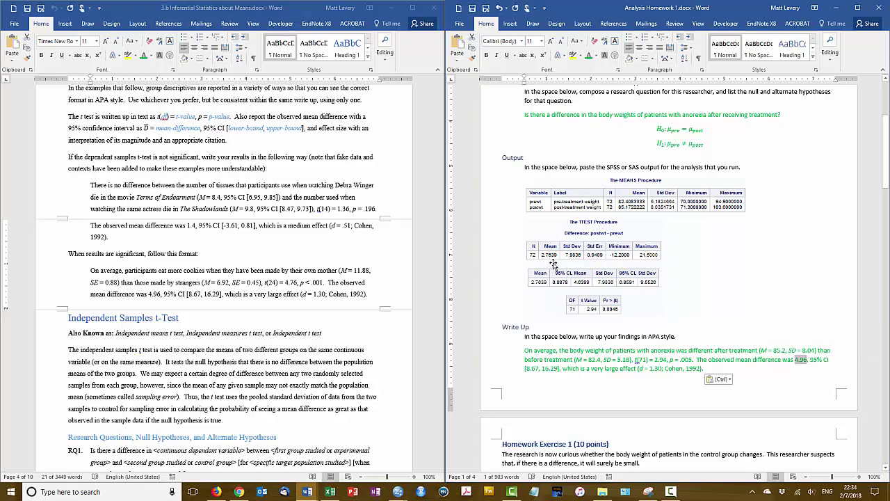
{"action": "type", "text": "2.76"}
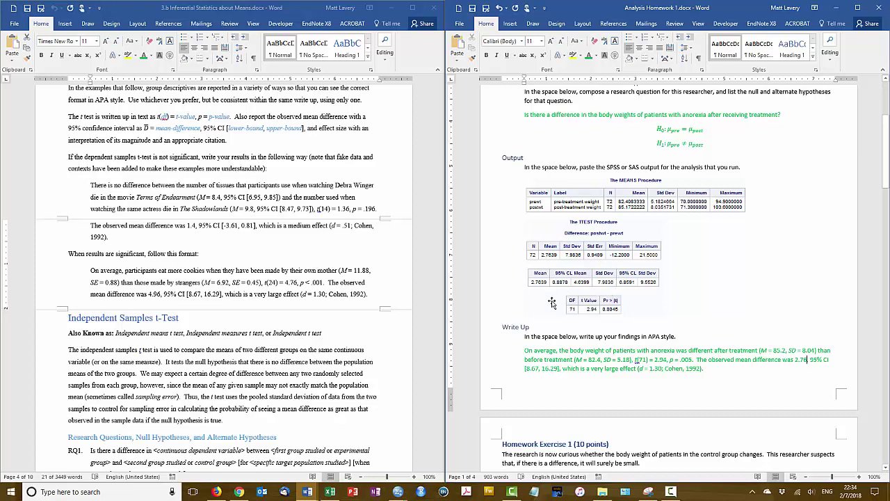
{"action": "left_click_drag", "start_coordinate": [526, 369], "coordinate": [539, 370]}
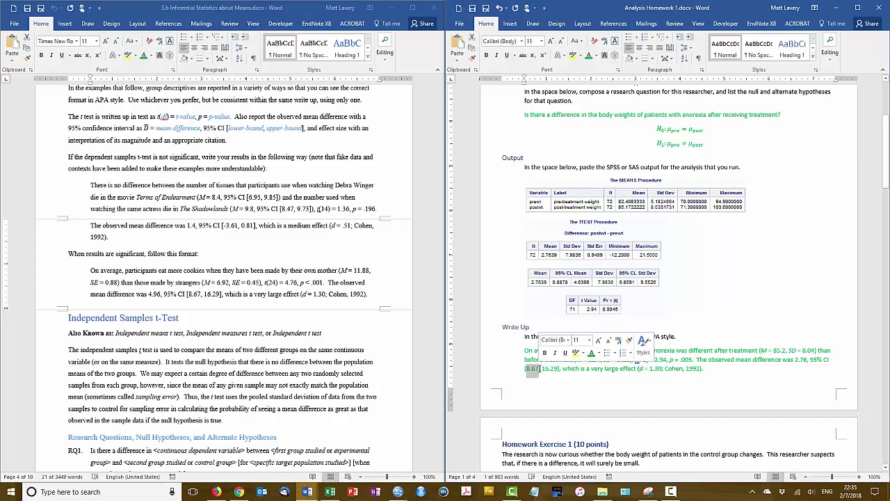
{"action": "type", "text": "[0.89"}
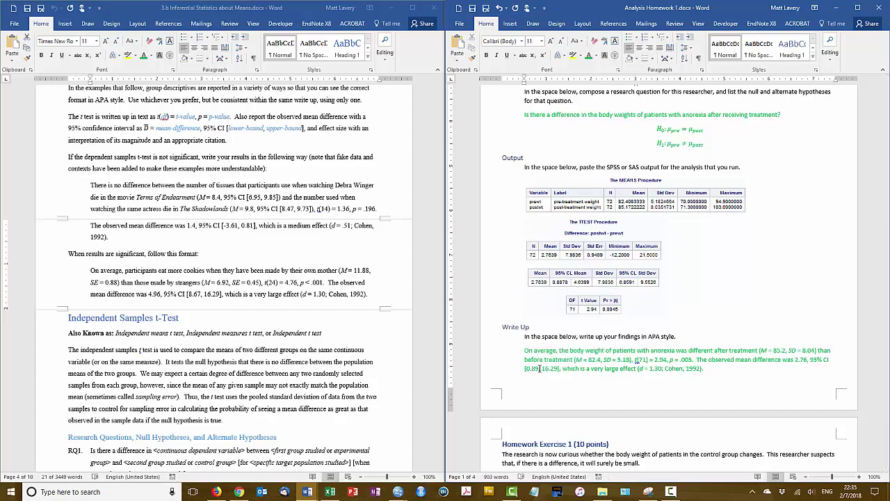
{"action": "left_click_drag", "start_coordinate": [541, 369], "coordinate": [558, 369]}
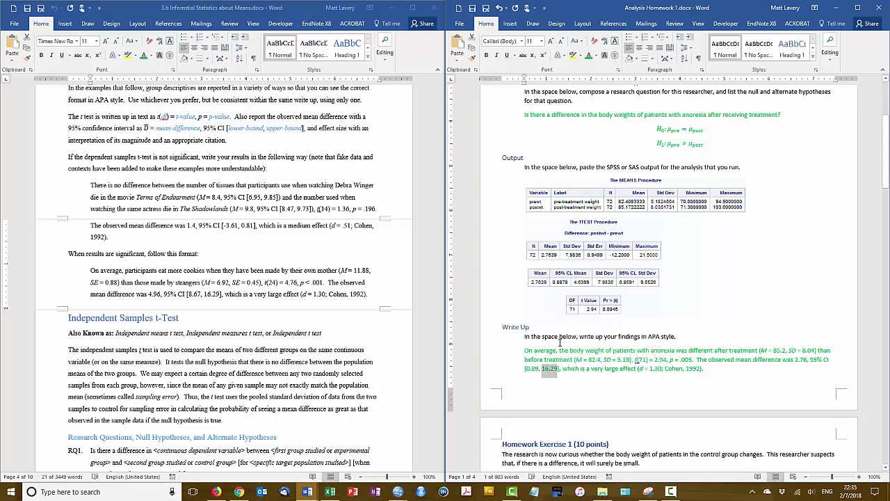
{"action": "type", "text": "4"}
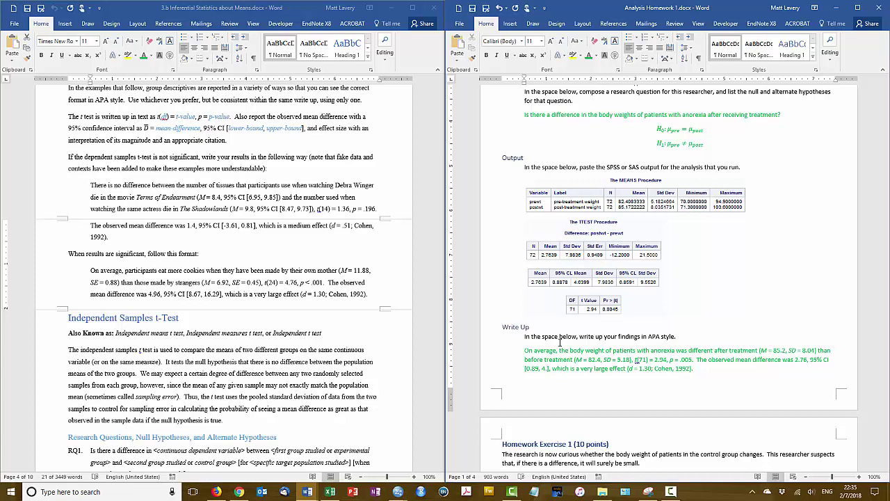
{"action": "type", "text": "64"}
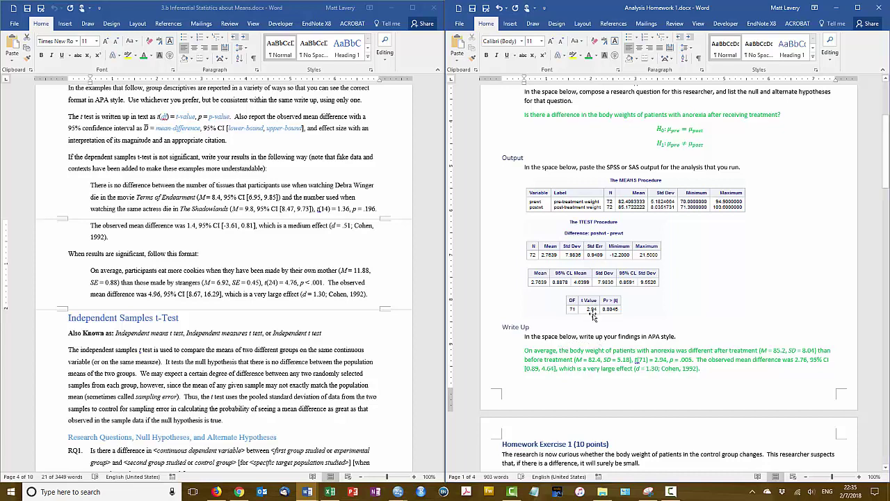
{"action": "left_click_drag", "start_coordinate": [588, 370], "coordinate": [700, 370]}
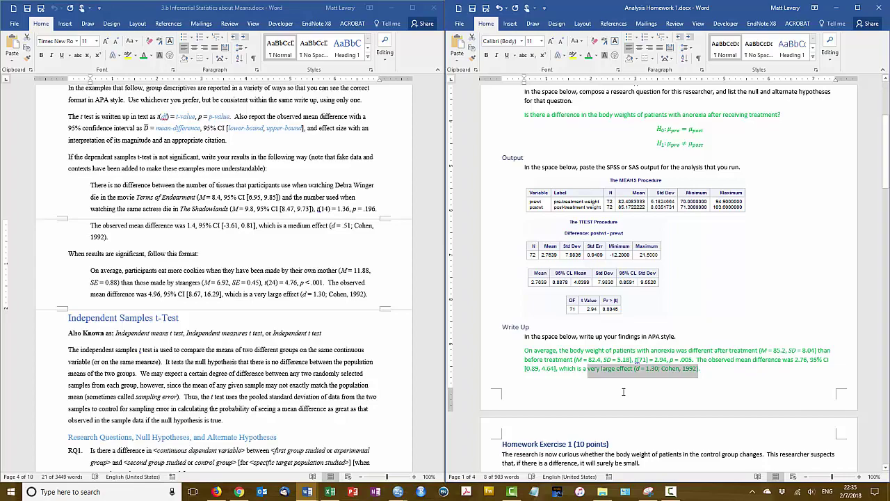
Inspect the guide's Cohen's d formula in the Effect Size section, then switch to the effect size calculator workbook.
{"action": "left_click", "coordinate": [298, 295], "text": "ctrl"}
{"action": "scroll", "coordinate": [273, 273], "scroll_direction": "up", "scroll_amount": 3}
{"action": "scroll", "coordinate": [273, 272], "scroll_direction": "up", "scroll_amount": 6}
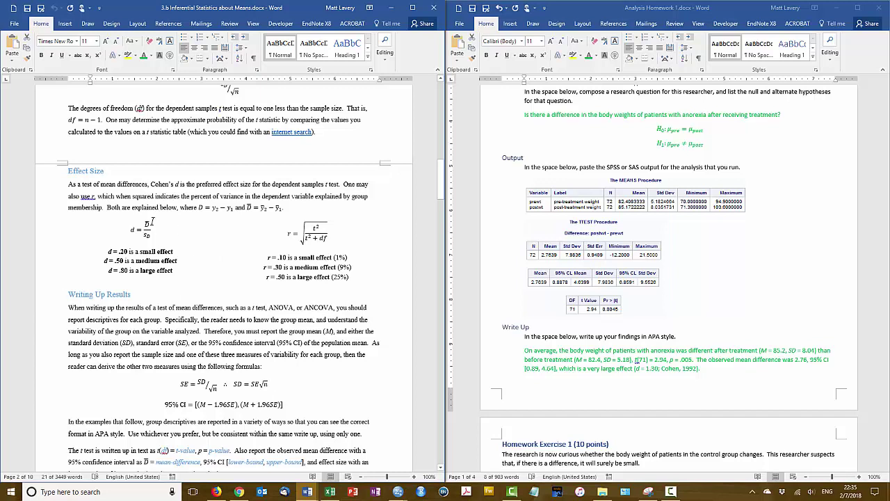
{"action": "left_click", "coordinate": [151, 236]}
{"action": "left_click", "coordinate": [175, 234]}
{"action": "left_click", "coordinate": [334, 493]}
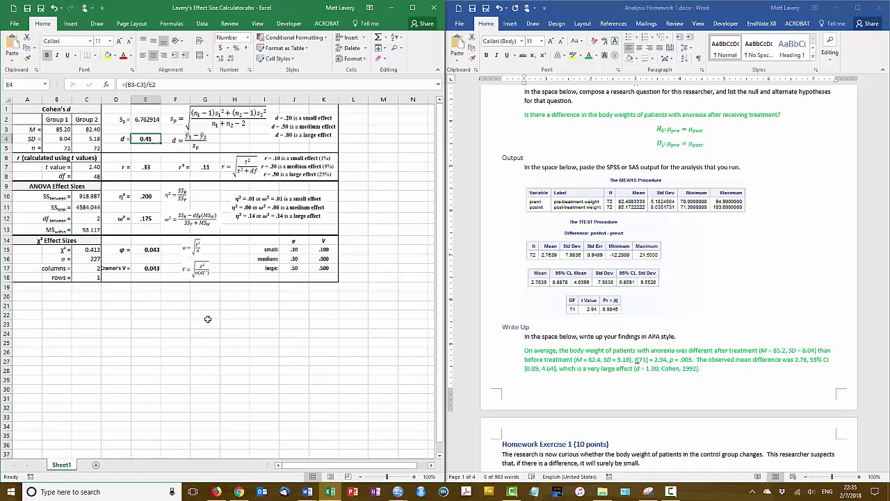
Switch from Excel back to the '3.b Inferential Statistics about Means' guide in Word.
{"action": "mouse_move", "coordinate": [306, 491]}
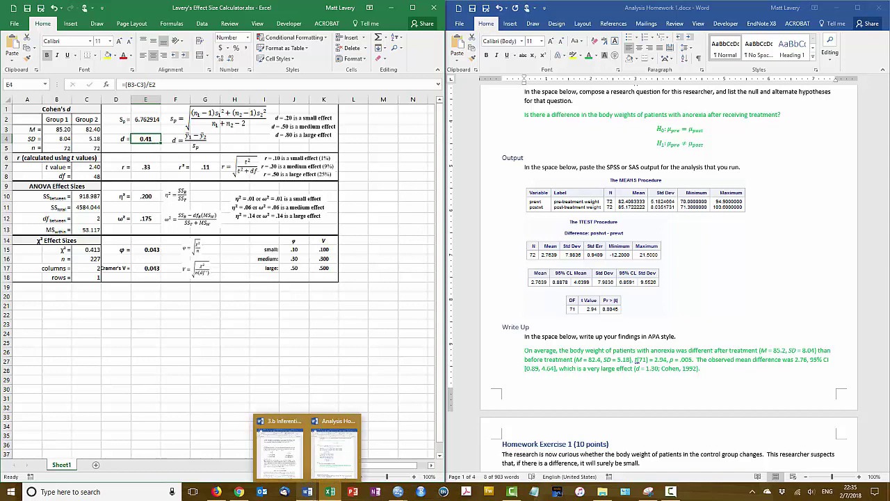
{"action": "left_click", "coordinate": [280, 452]}
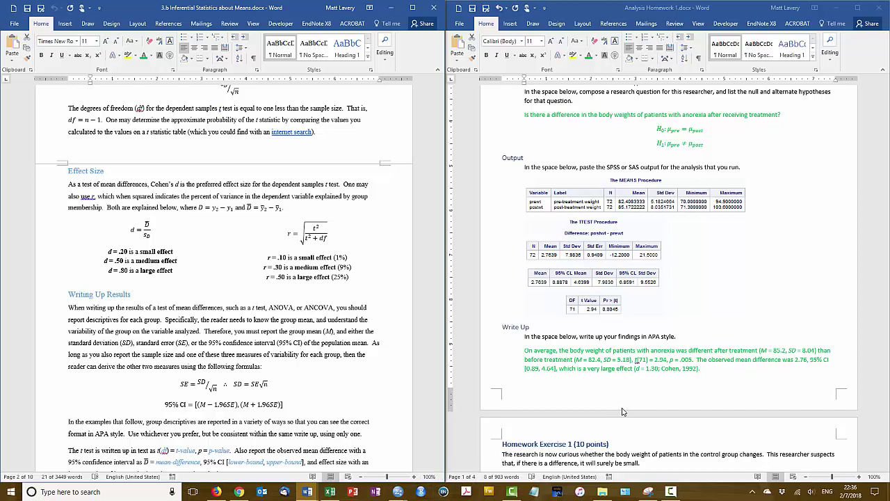
In Calculator, divide 2.7639 by 7.9836 to get a Cohen's d of about 0.346.
{"action": "key", "text": "XF86Calculator"}
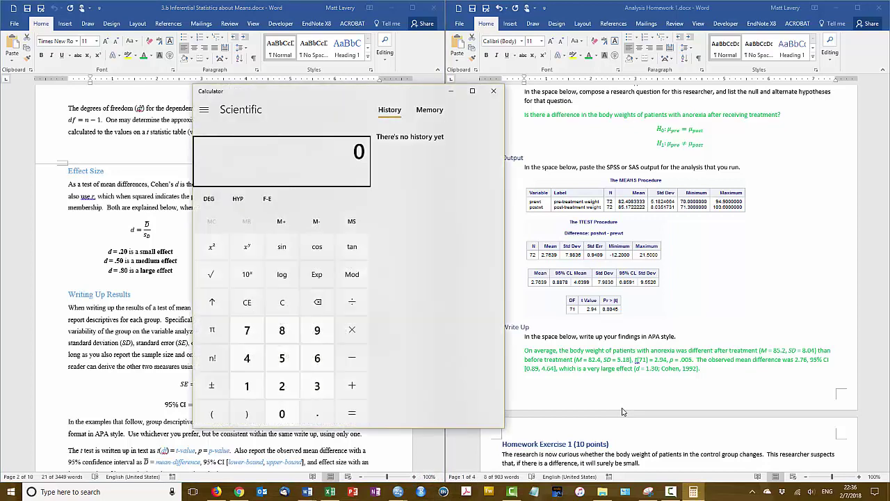
{"action": "type", "text": "2.7639"}
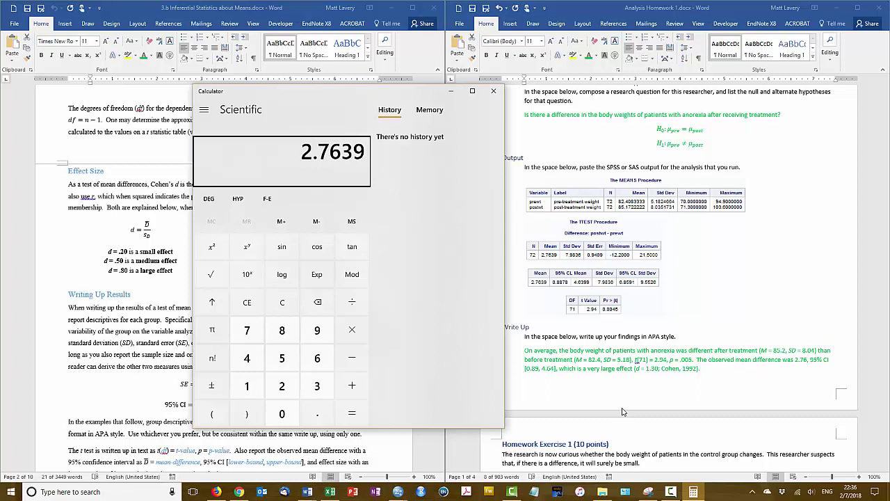
{"action": "key", "text": "slash"}
{"action": "type", "text": "7.9836"}
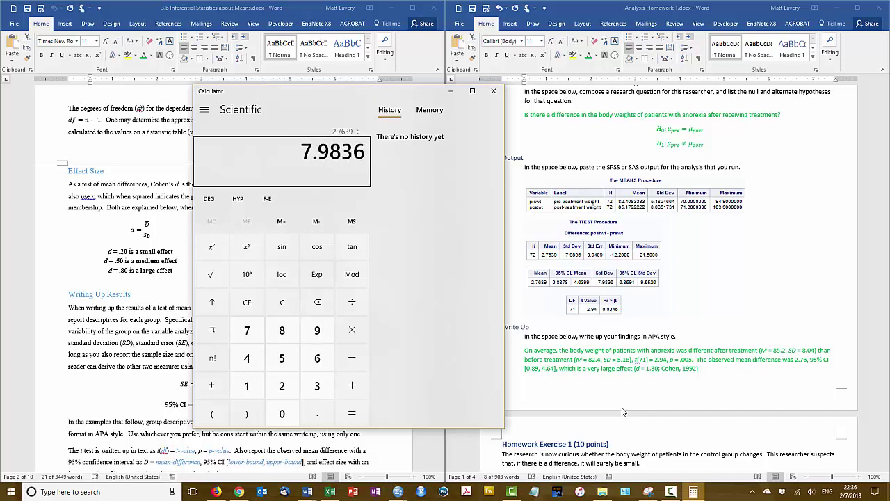
{"action": "key", "text": "Return"}
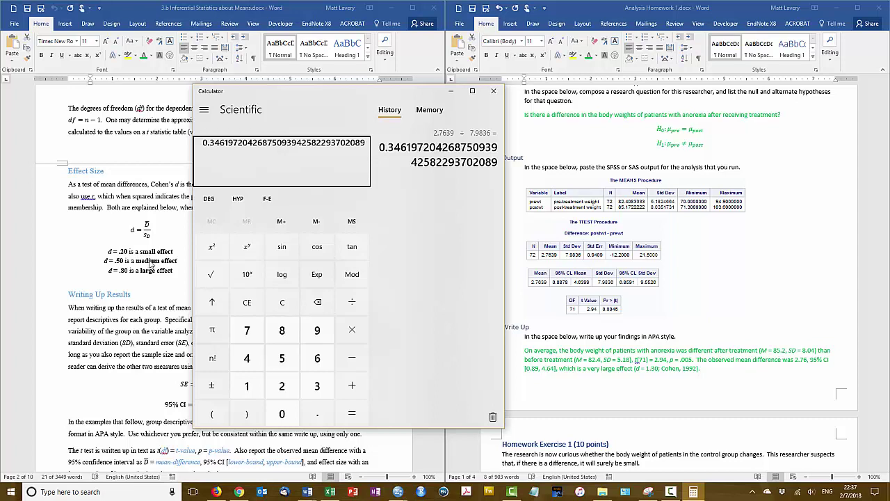
Change 'very large' to 'small to medium' and the d value 1.30 to 0.35.
{"action": "left_click", "coordinate": [613, 374]}
{"action": "left_click", "coordinate": [588, 369]}
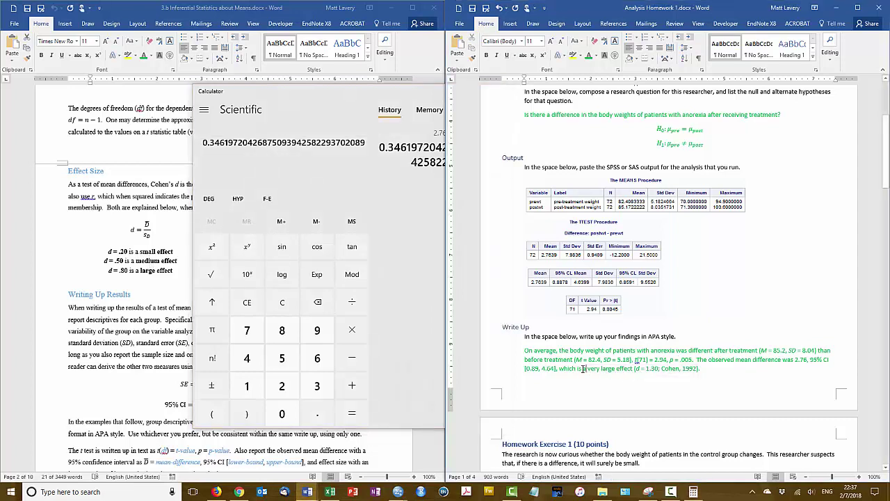
{"action": "left_click_drag", "start_coordinate": [588, 370], "coordinate": [616, 373]}
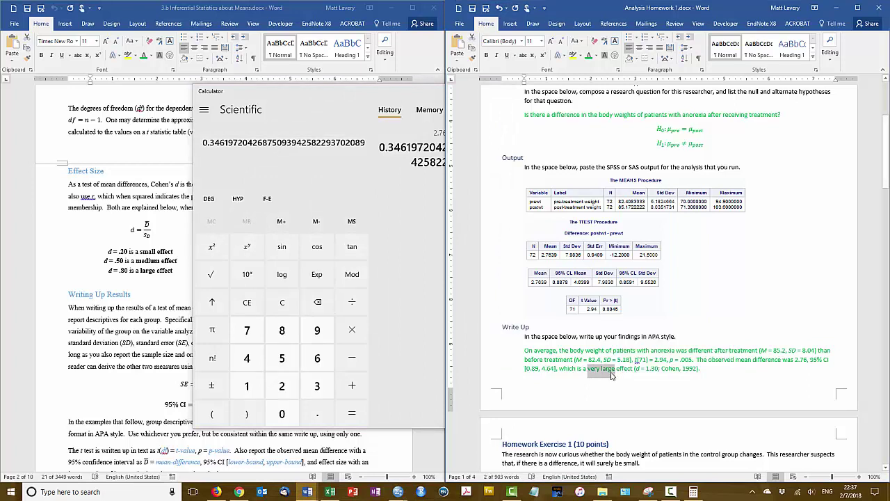
{"action": "type", "text": "small to med"}
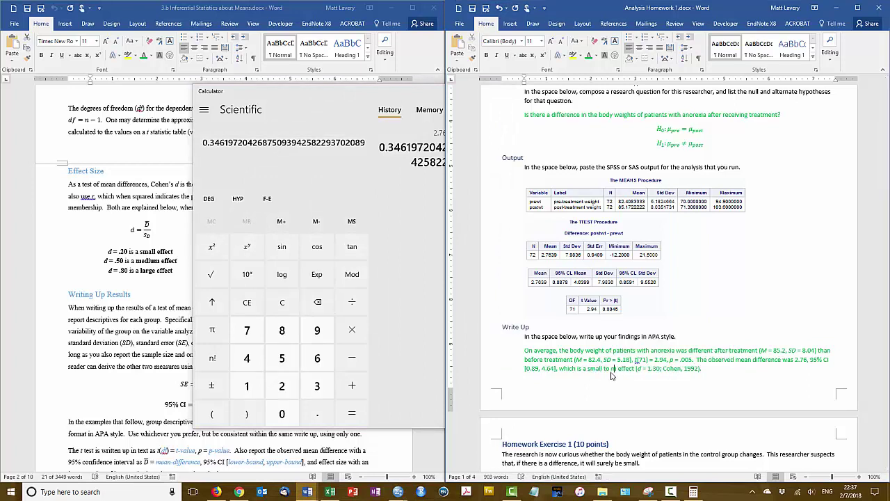
{"action": "type", "text": "ium"}
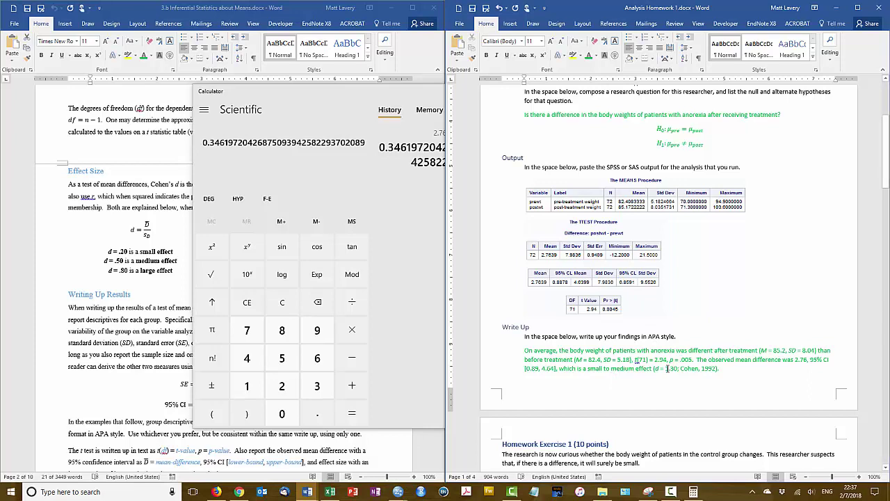
{"action": "left_click_drag", "start_coordinate": [666, 369], "coordinate": [675, 370]}
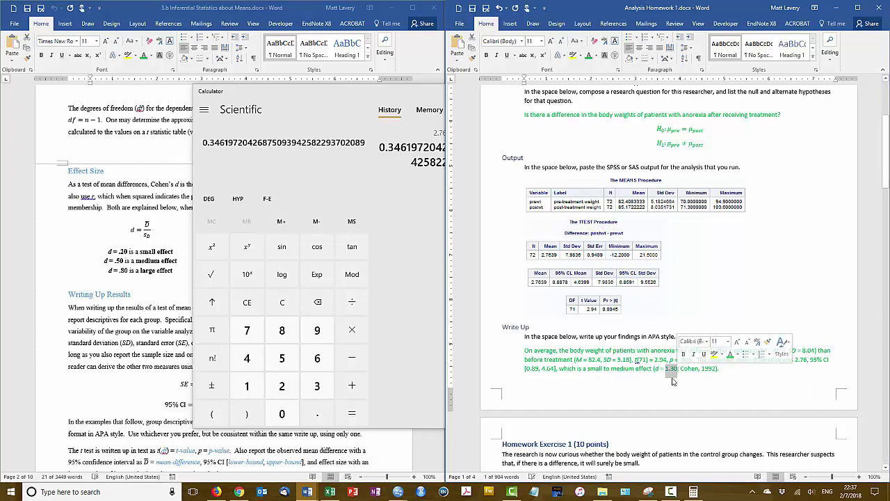
{"action": "type", "text": "0."}
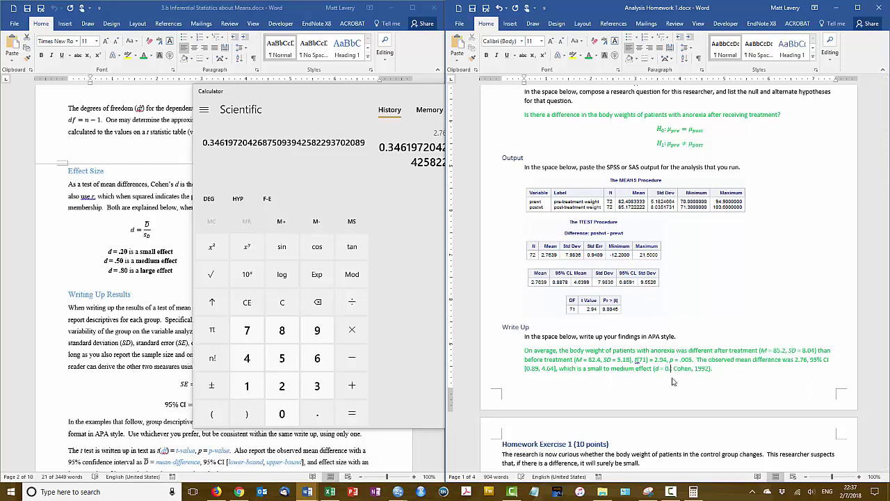
{"action": "type", "text": "35"}
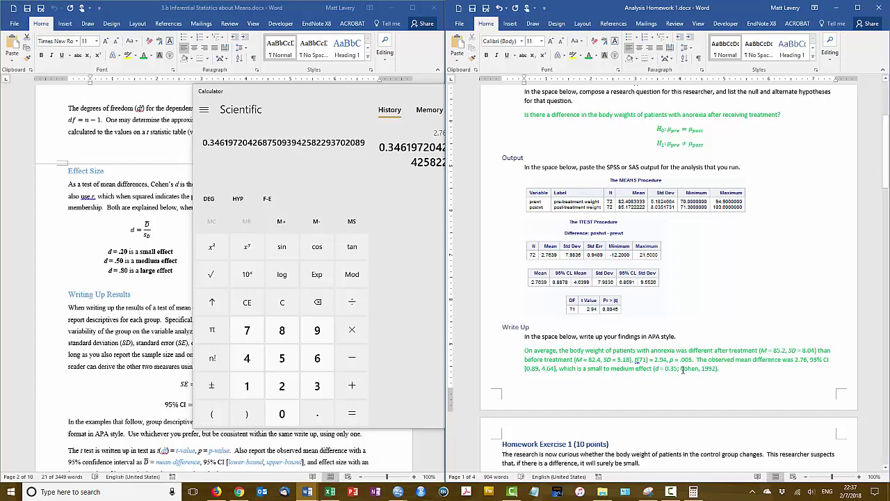
{"action": "left_click_drag", "start_coordinate": [682, 369], "coordinate": [720, 372]}
{"action": "left_click", "coordinate": [736, 372]}
Bring the guide in front of the calculator and show the homework's Example Exercise heading.
{"action": "left_click", "coordinate": [693, 491]}
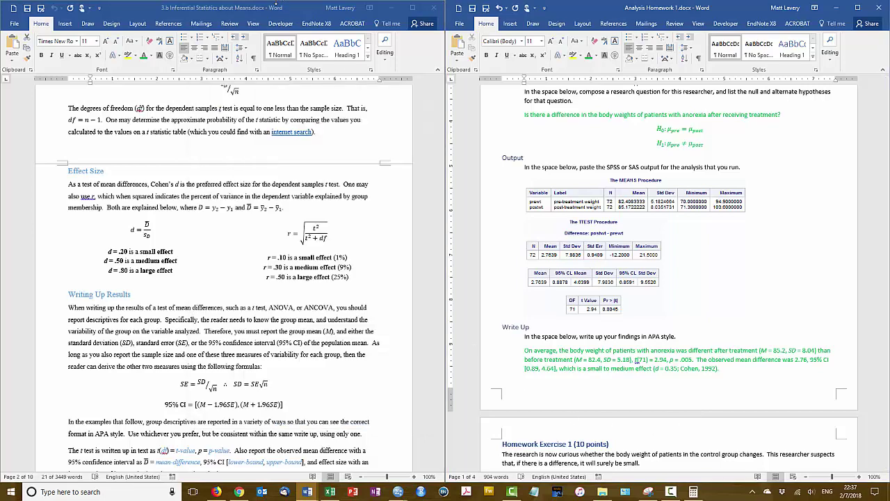
{"action": "scroll", "coordinate": [762, 346], "scroll_direction": "up", "scroll_amount": 2}
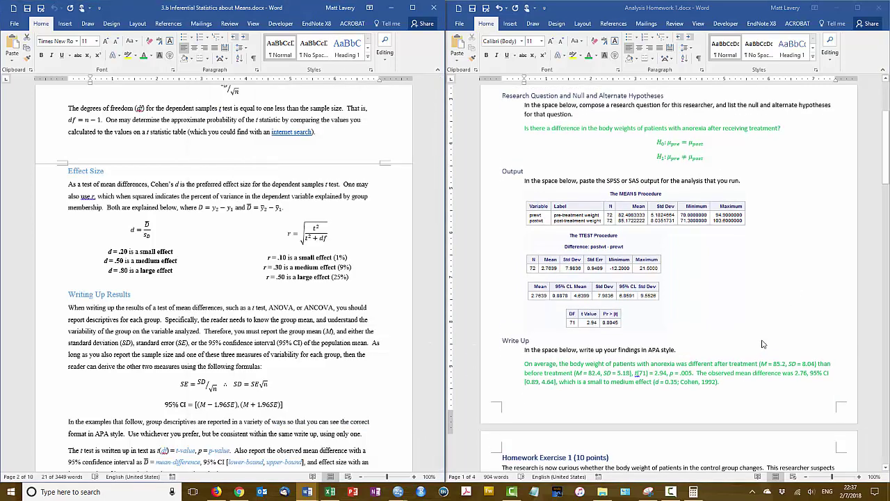